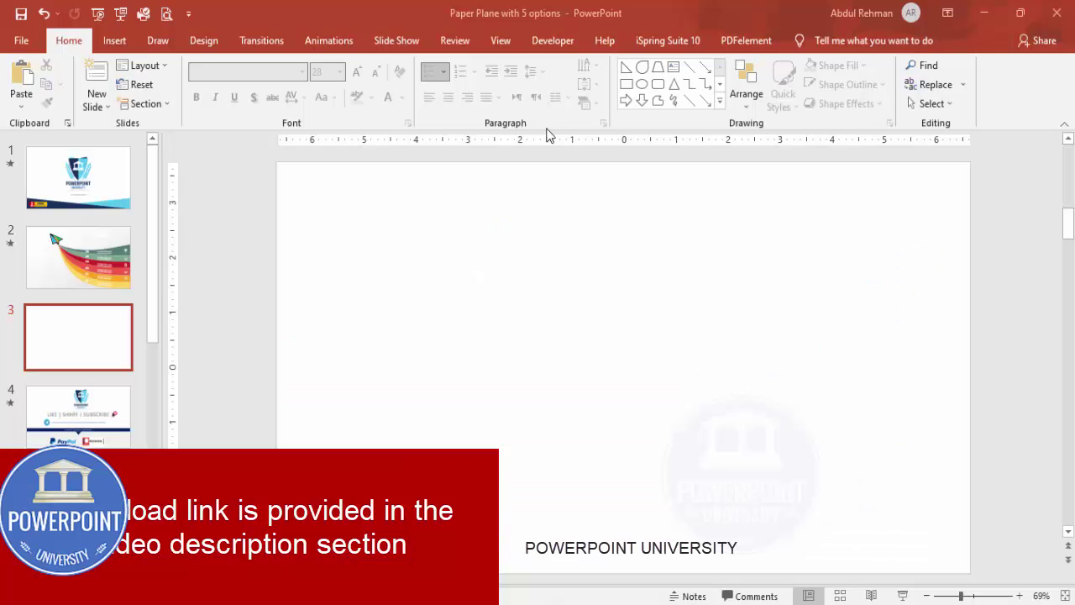
Step: Draw a right triangle across the slide's lower right
left_click(114, 40)
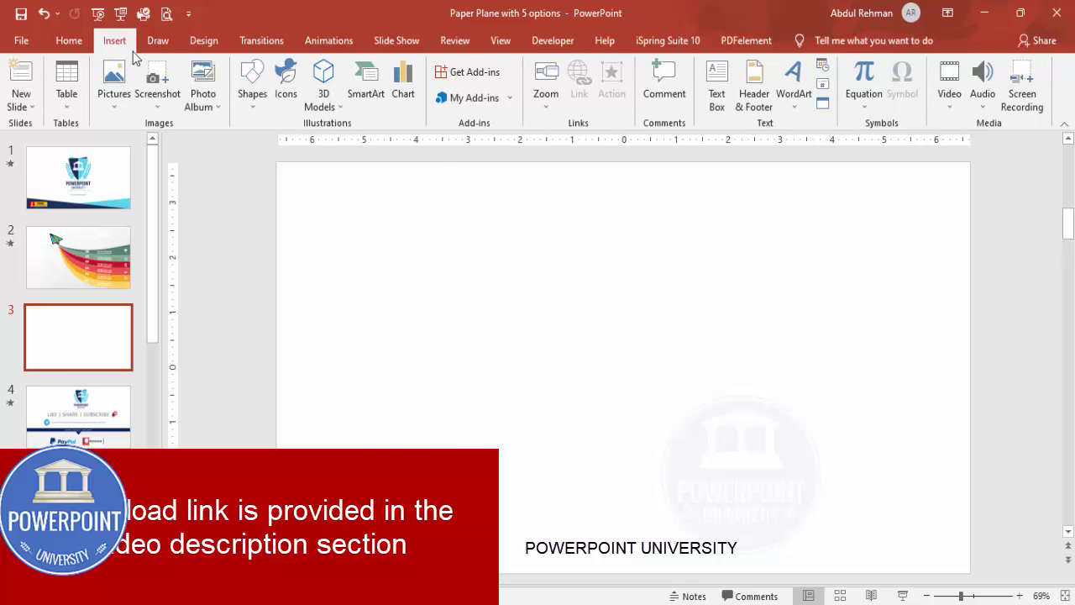
left_click(262, 107)
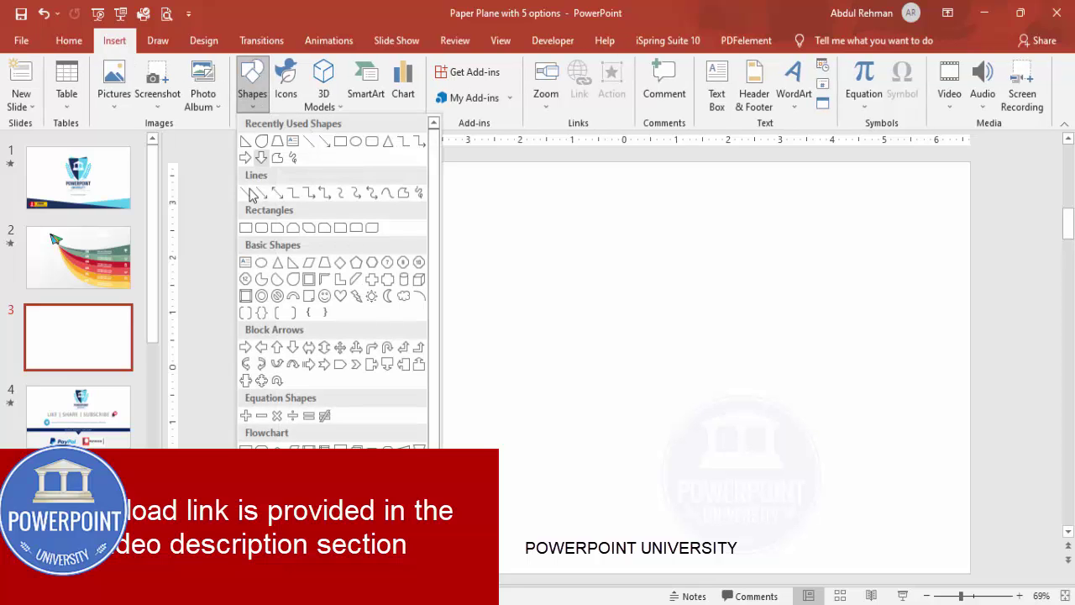
left_click(293, 263)
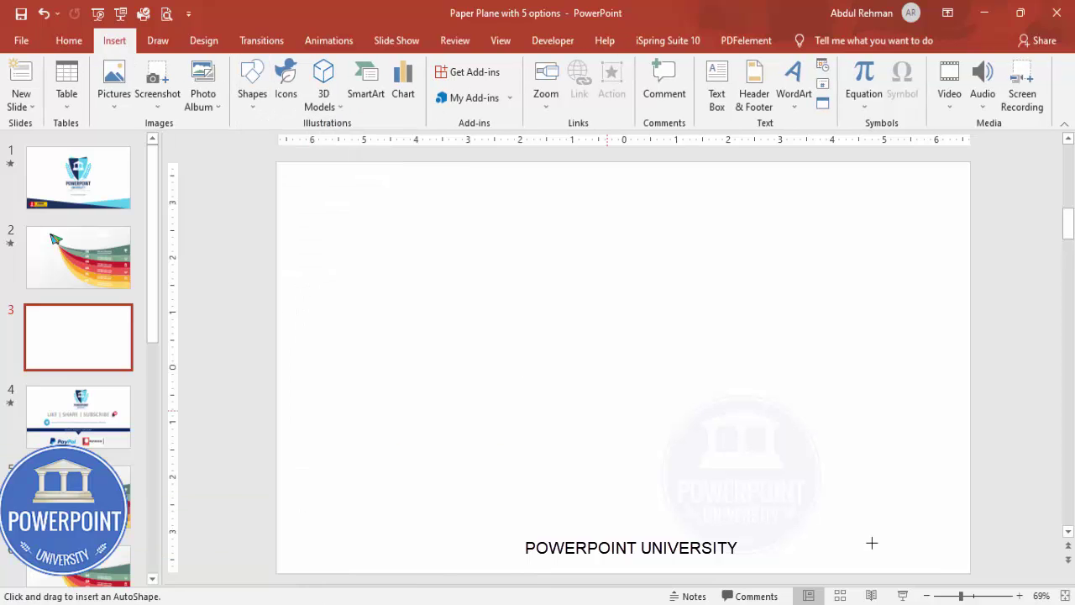
left_click_drag(965, 571, 516, 345)
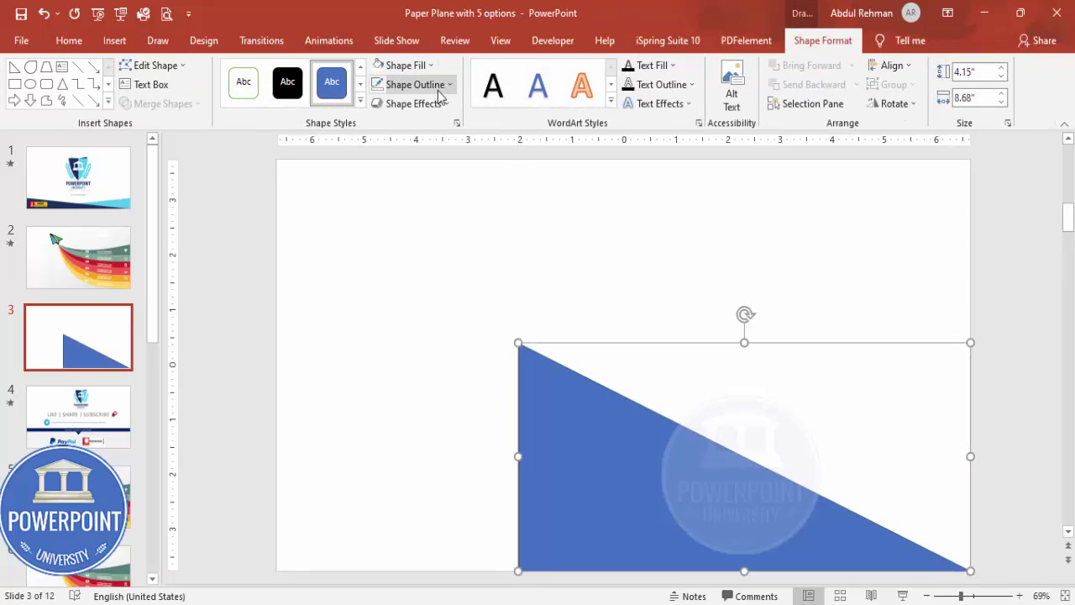
Step: Remove the triangle's outline and flip it both horizontally and vertically
left_click(414, 84)
left_click(427, 266)
left_click(895, 103)
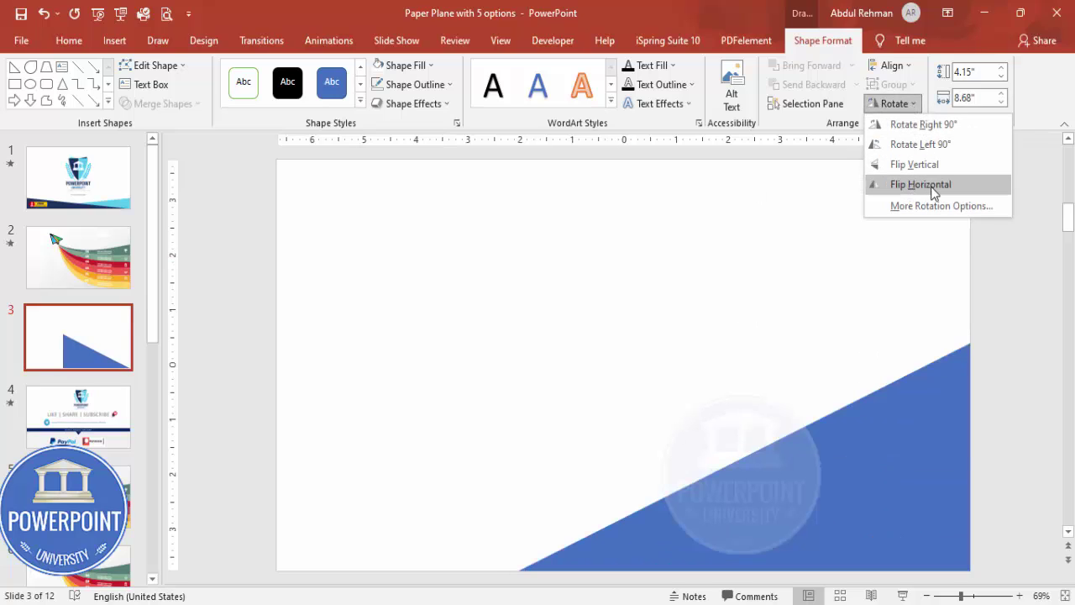
left_click(930, 186)
left_click(893, 103)
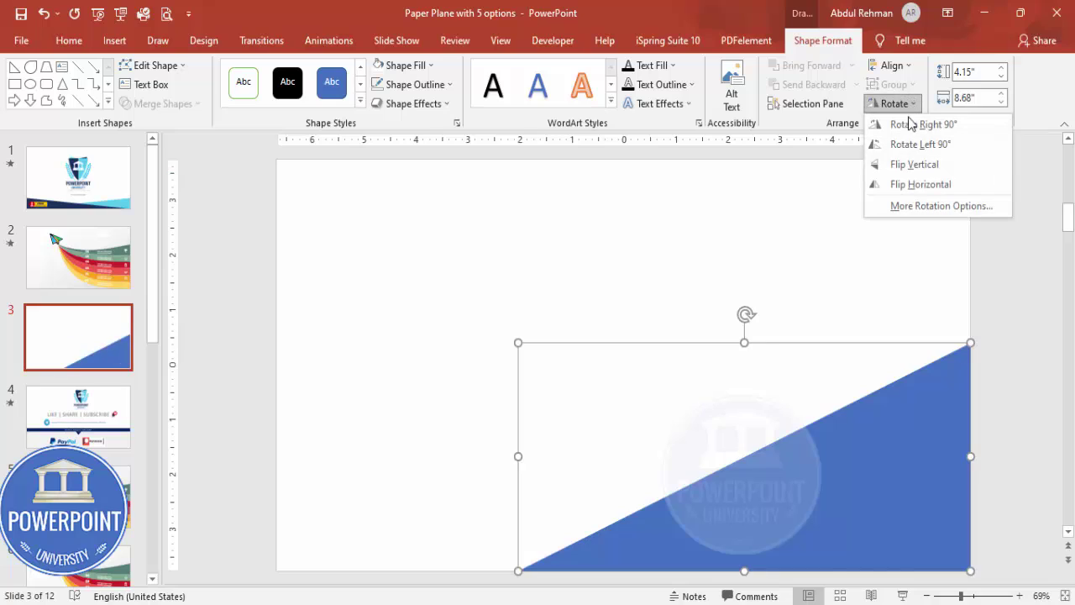
left_click(905, 171)
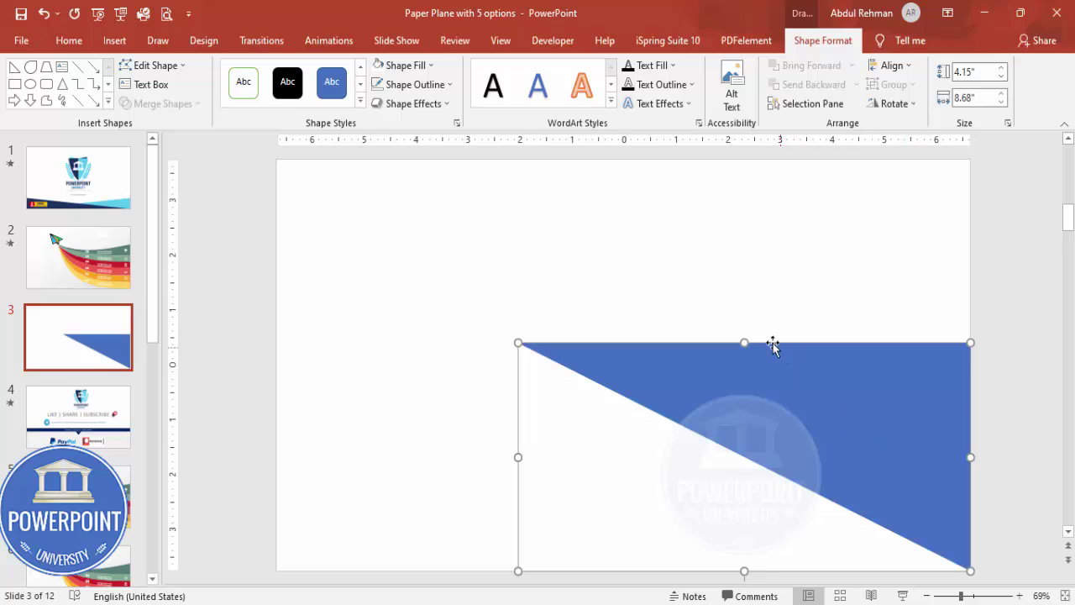
Step: Enlarge the triangle to 8.96" wide and start curving its diagonal edge with Edit Points
left_click_drag(515, 457, 504, 454)
left_click_drag(738, 342, 738, 324)
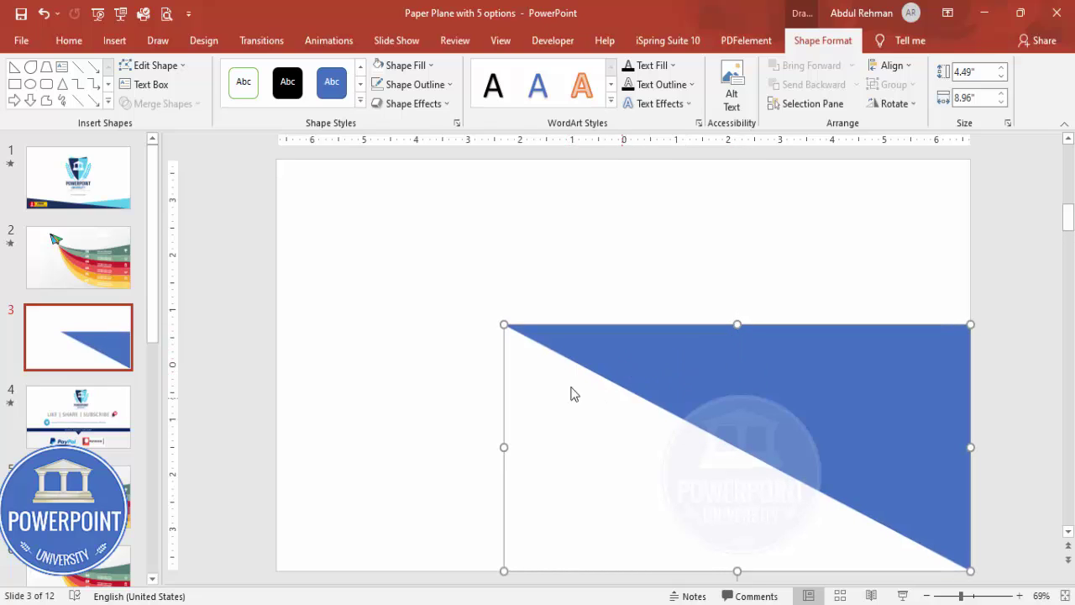
right_click(644, 358)
key("Escape")
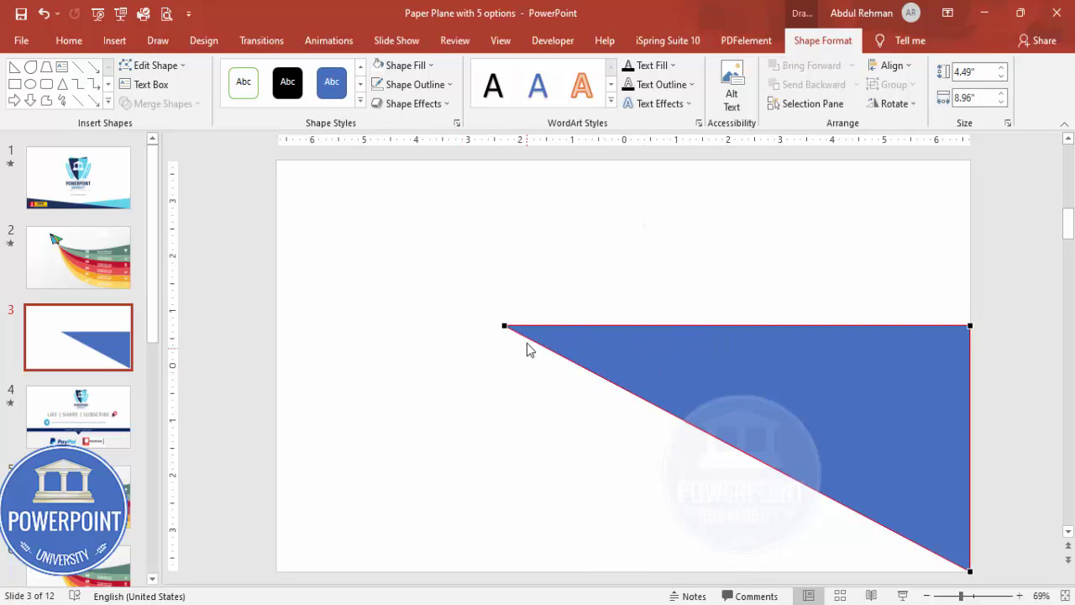
left_click_drag(506, 325, 505, 318)
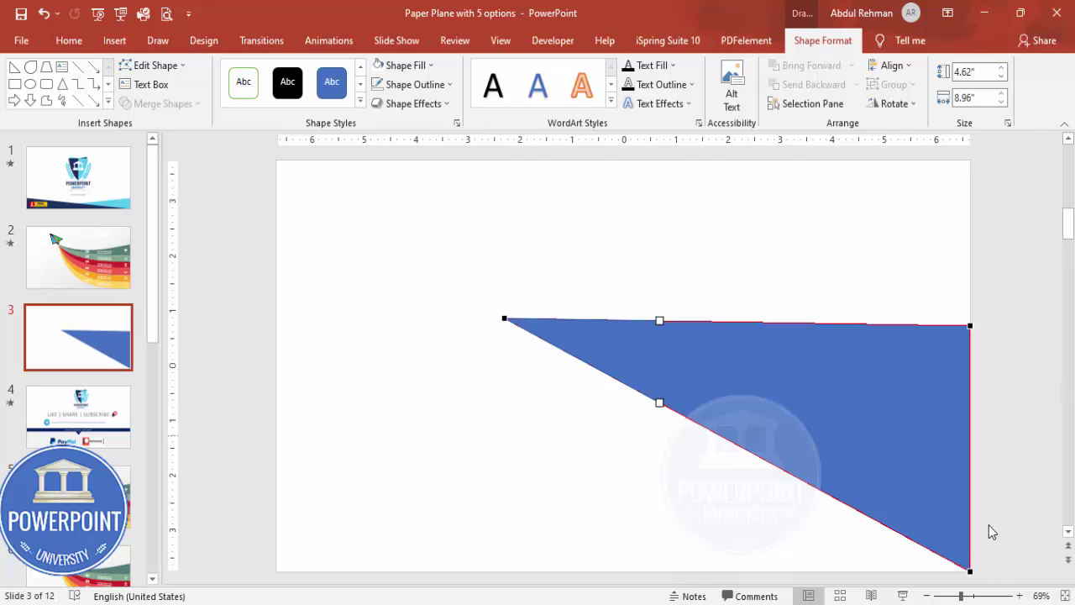
left_click(970, 569)
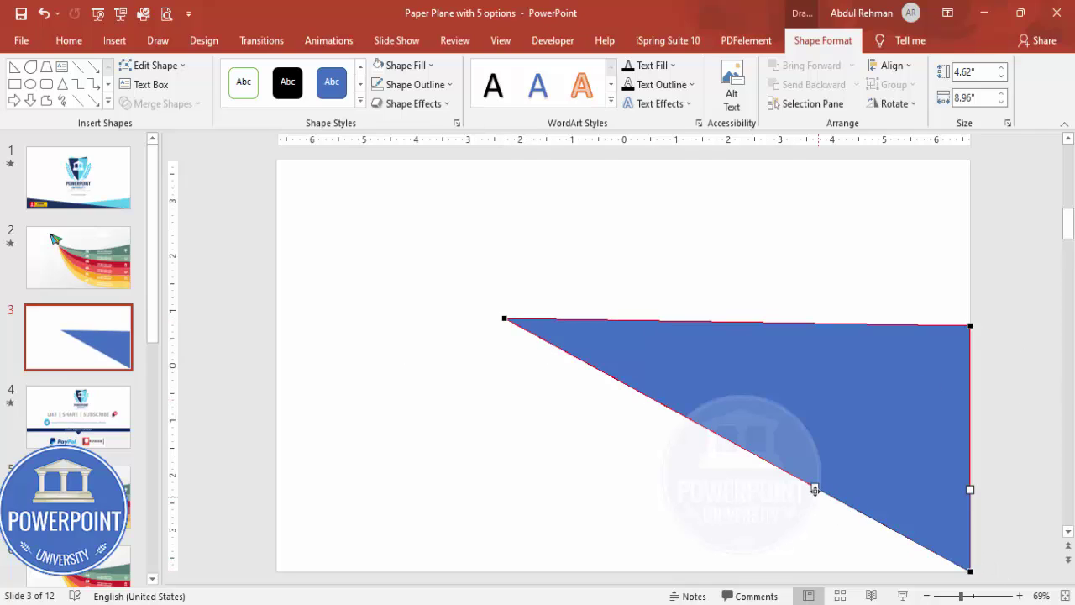
left_click_drag(814, 487, 768, 571)
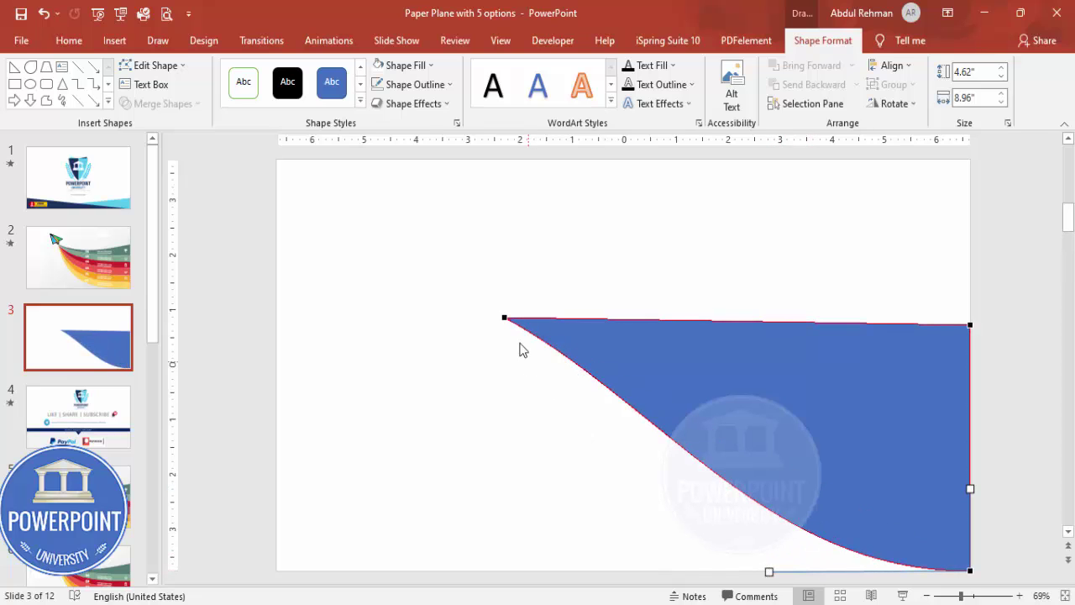
Step: Bow the diagonal, top and left edges further into a swooping wing curve
left_click(503, 320)
left_click_drag(659, 405, 552, 537)
left_click_drag(659, 320, 662, 350)
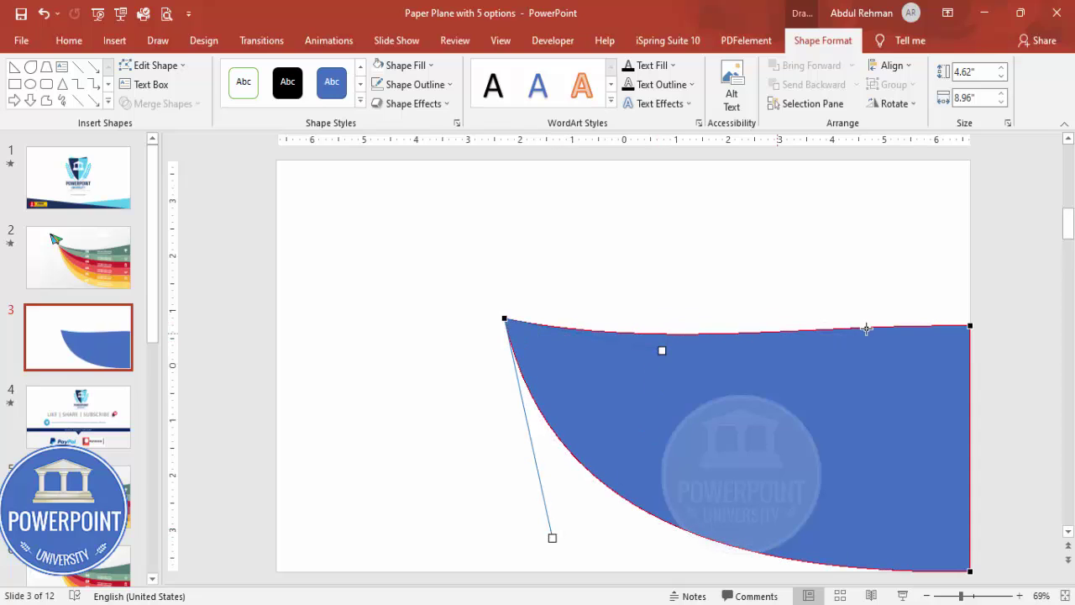
left_click(970, 326)
left_click_drag(816, 323, 930, 355)
left_click(510, 320)
left_click_drag(655, 364, 648, 377)
Step: Duplicate slide 3 as a new slide 4
left_click(770, 286)
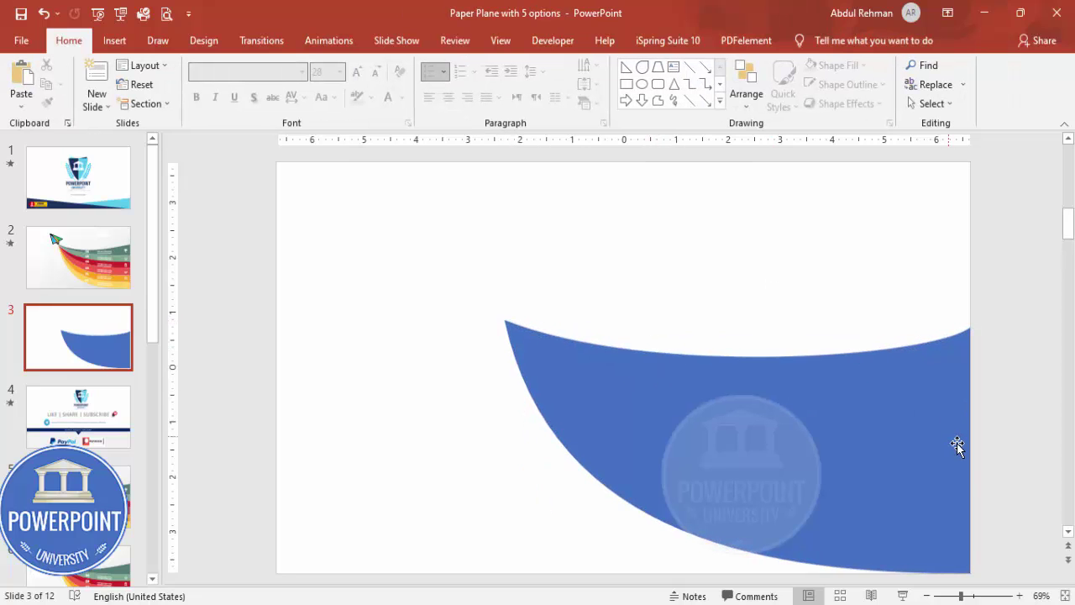
left_click(815, 427)
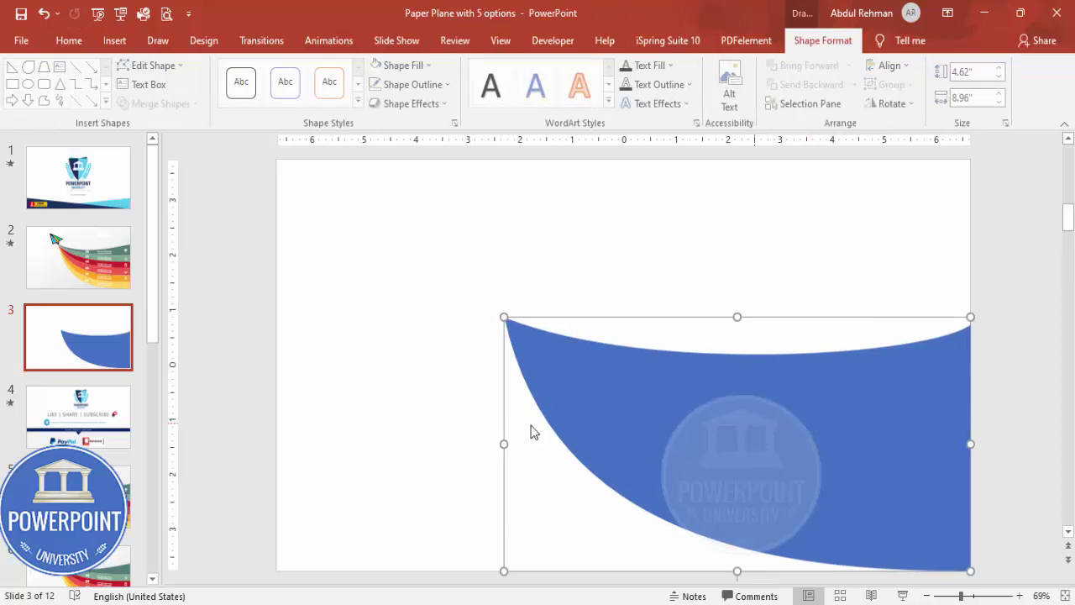
left_click(428, 317)
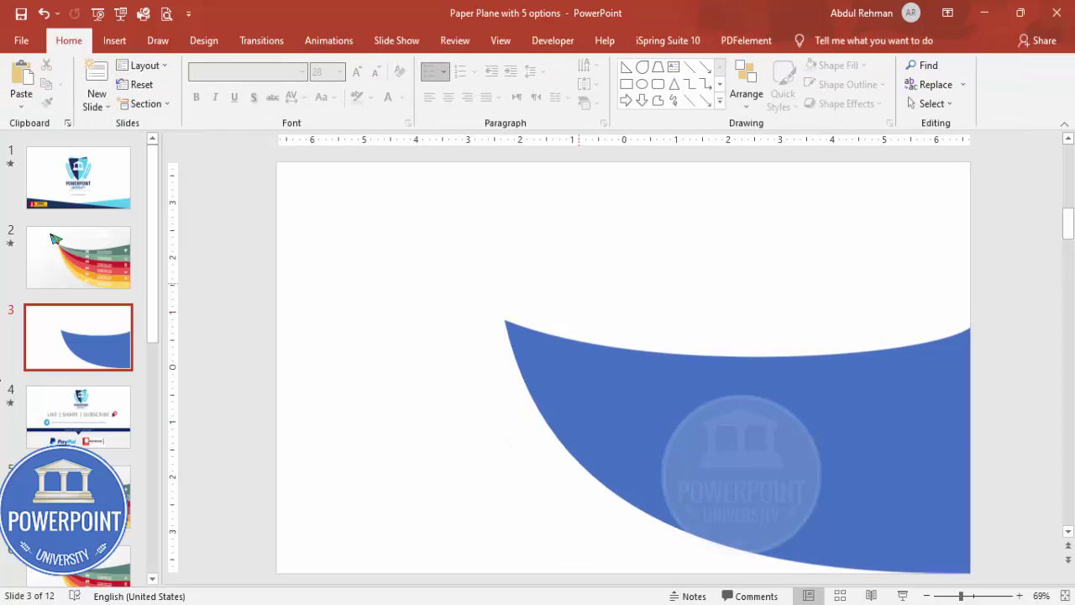
left_click(75, 346)
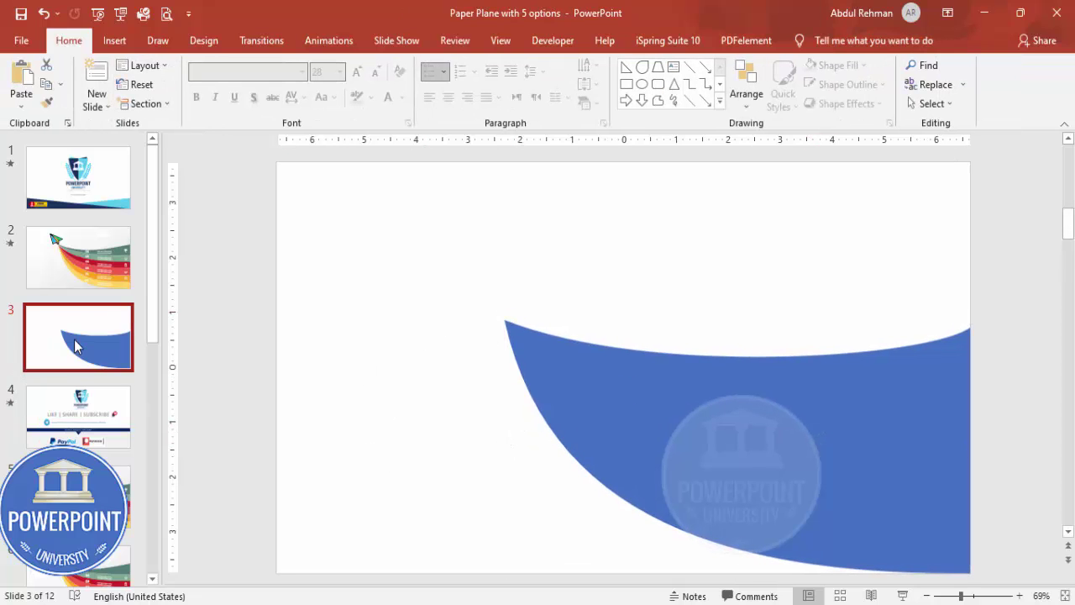
right_click(76, 346)
left_click(138, 166)
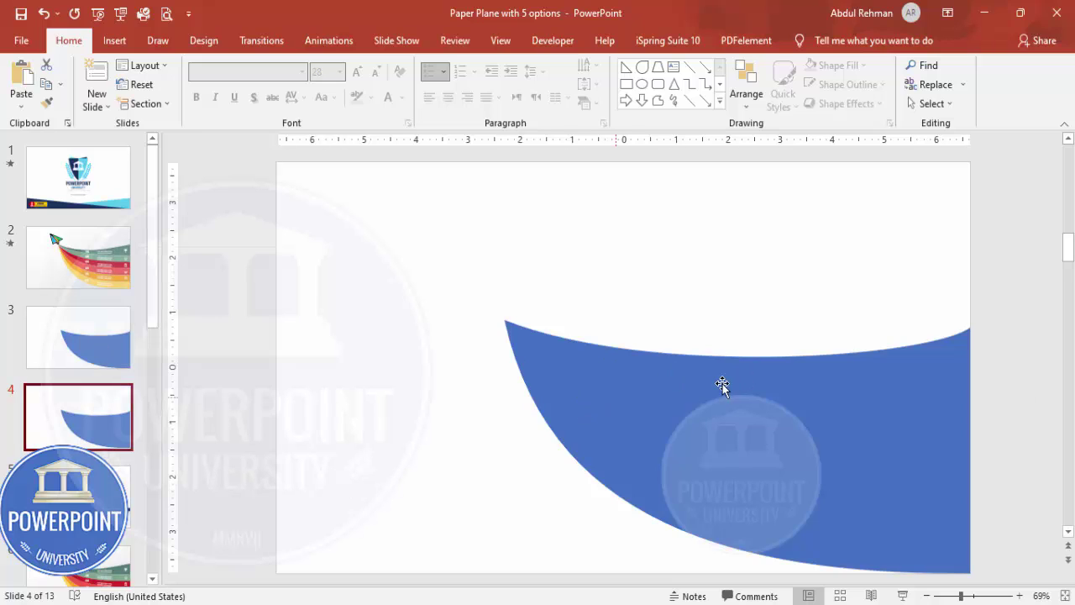
Step: Return to slide 3 and select the curved blue strip
left_click(106, 349)
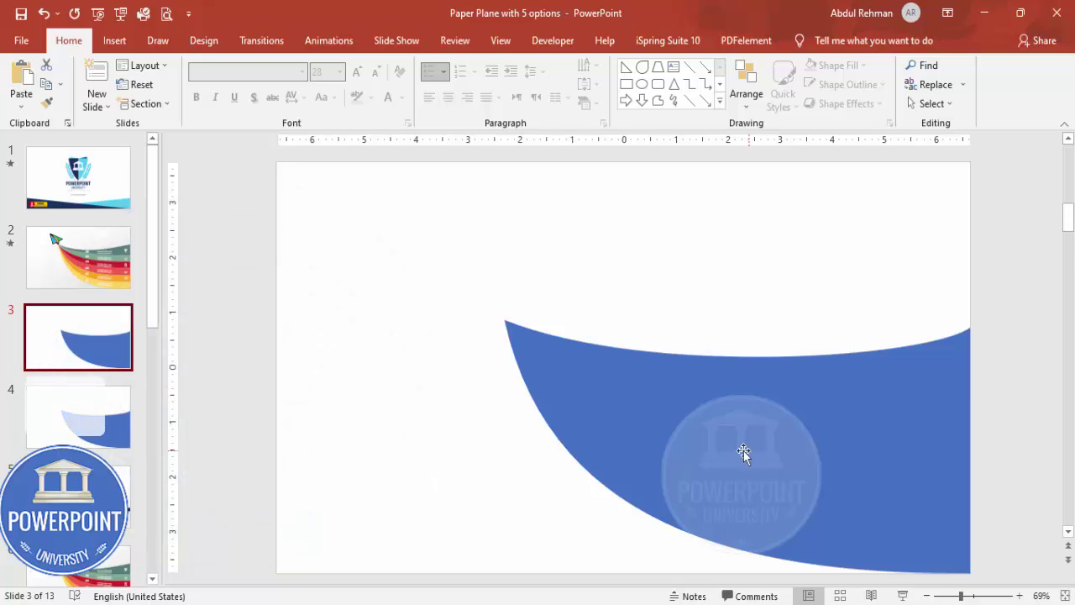
left_click(782, 483)
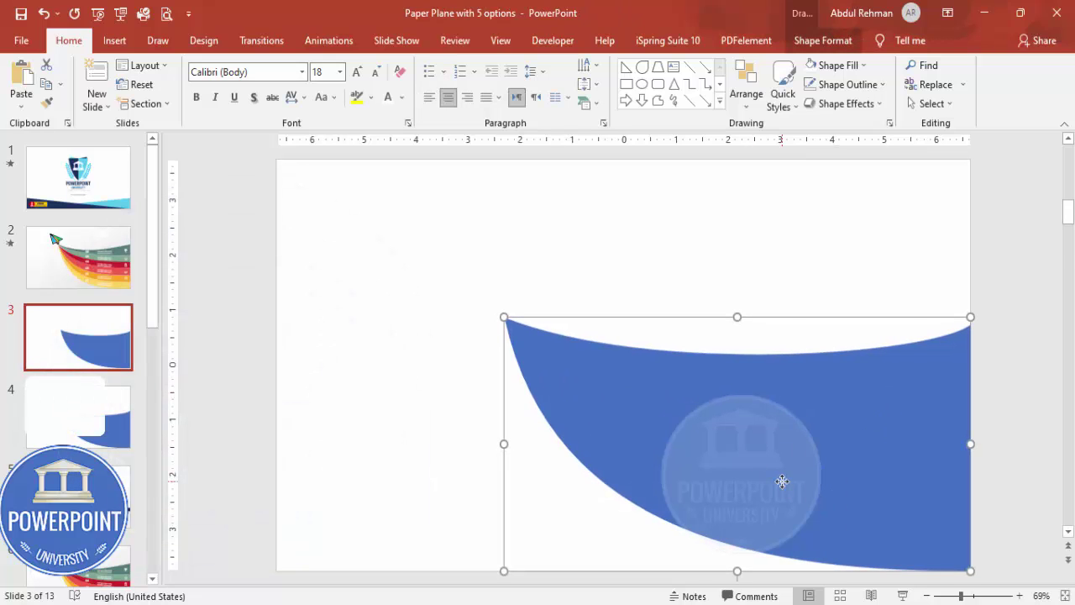
right_click(782, 481)
Step: Set the blue strip's transparency to 22%
left_click(856, 448)
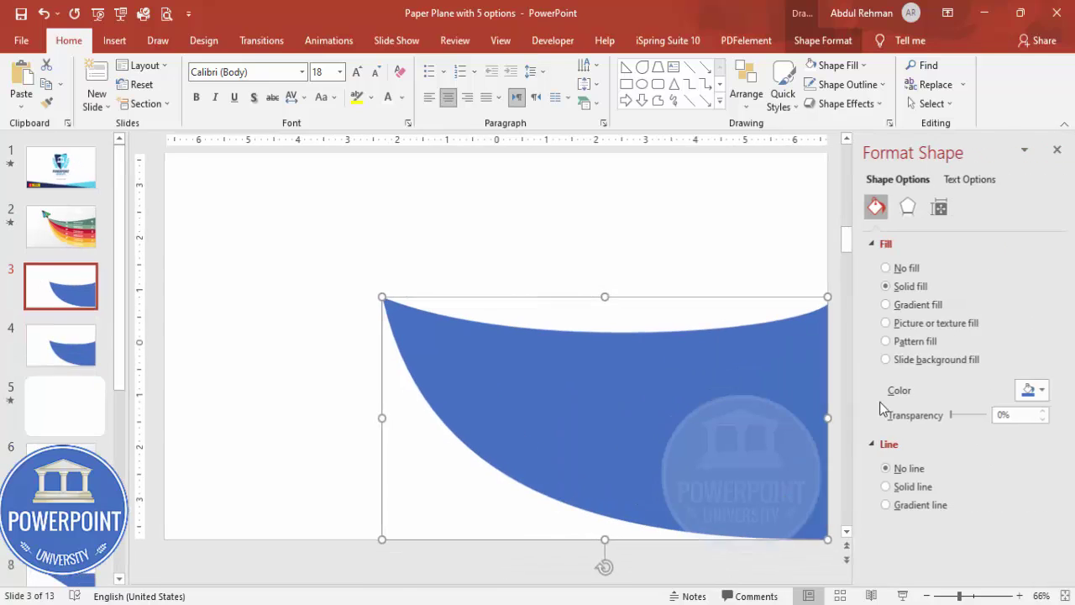
left_click_drag(951, 417, 955, 418)
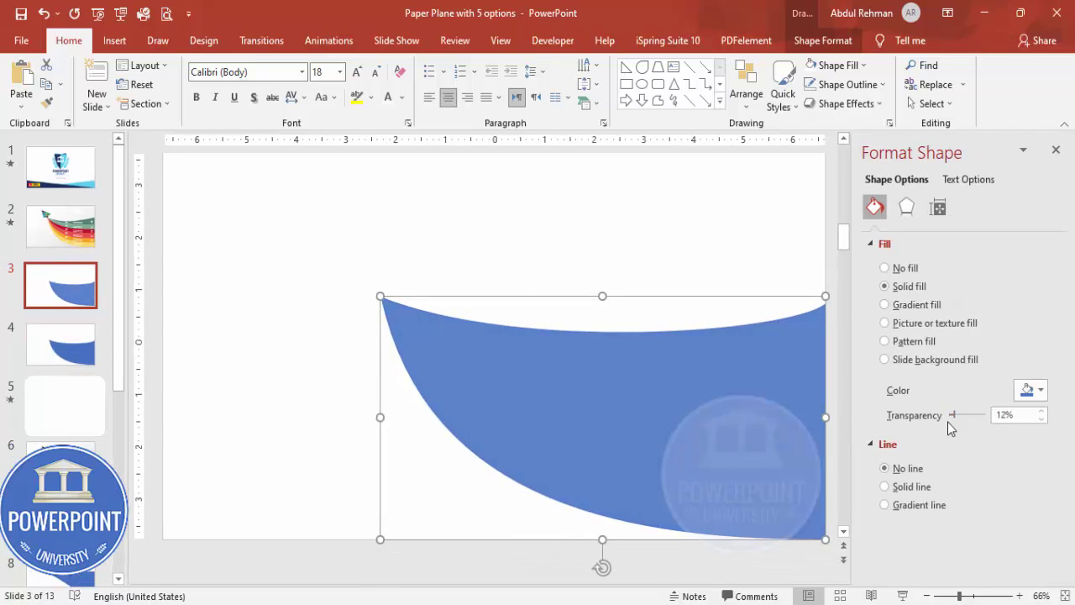
left_click_drag(954, 418, 956, 418)
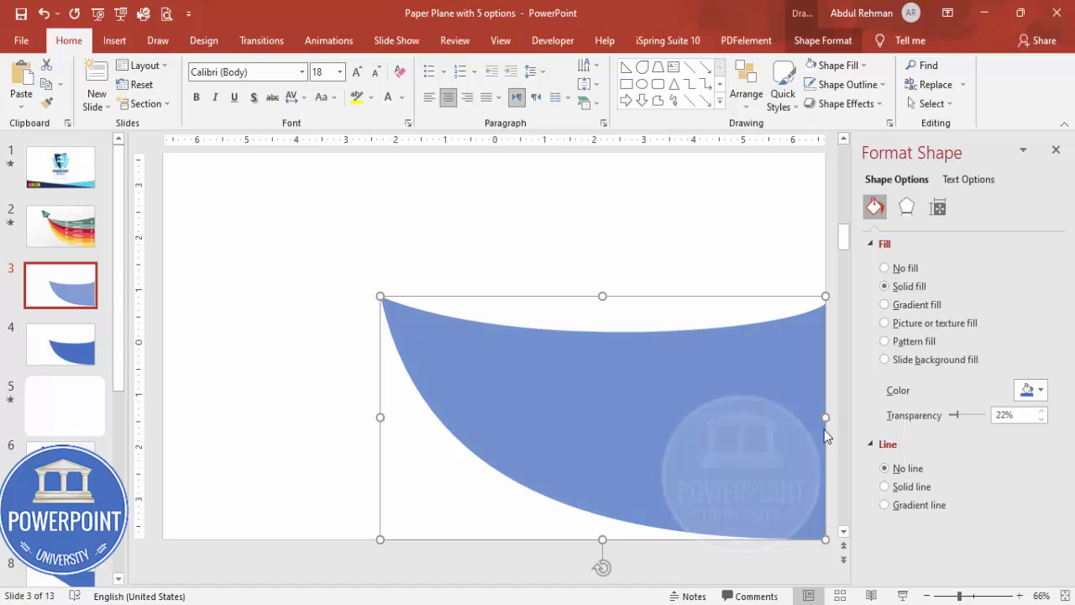
Step: Paste a copy of the strip slightly higher and colour it purple
key("ctrl+c")
key("ctrl+v")
left_click_drag(643, 420, 640, 382)
left_click(1035, 399)
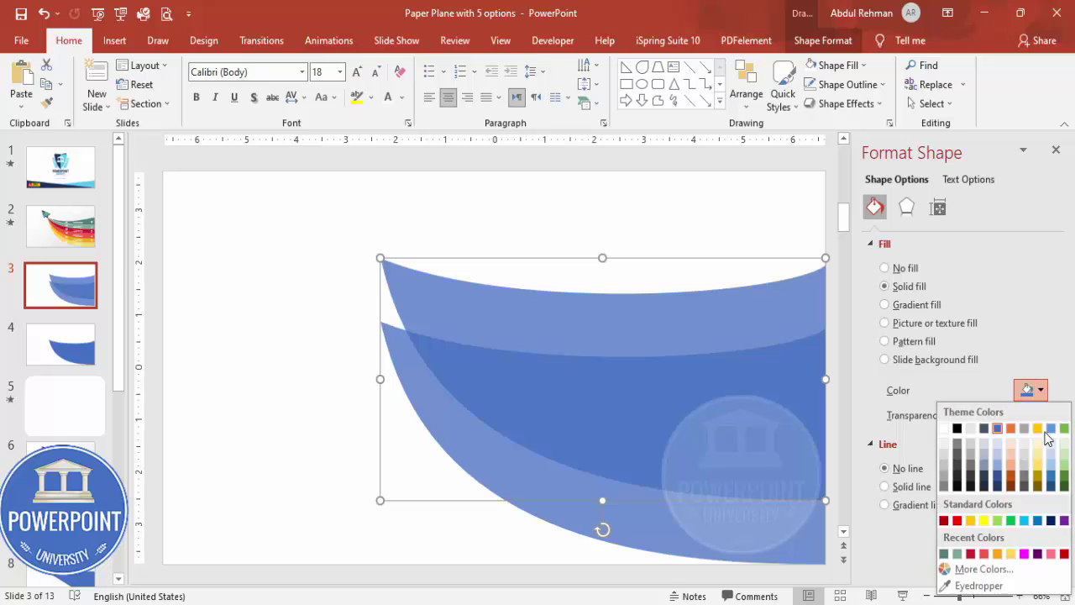
left_click(1061, 504)
left_click_drag(701, 436, 701, 463)
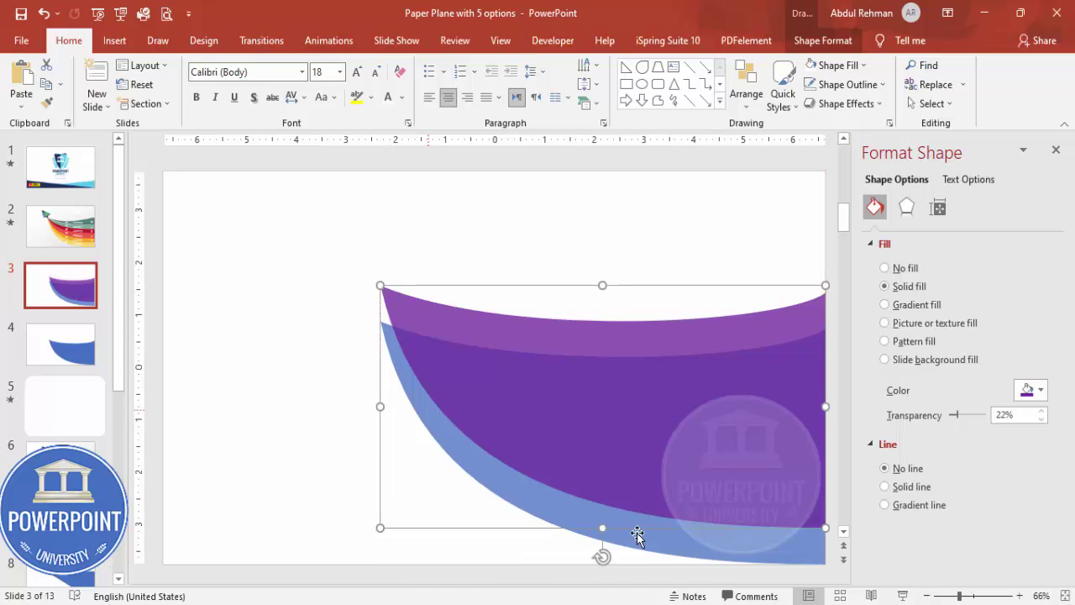
Step: Zoom to 154% and extend the purple strip's left edge further left
left_click(981, 596)
left_click_drag(554, 581, 427, 578)
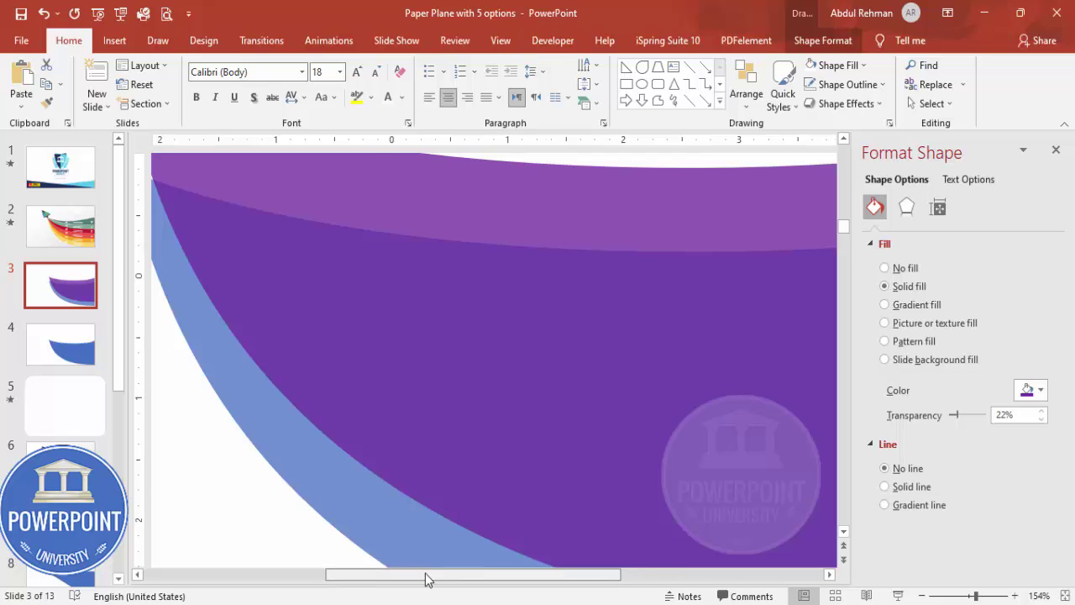
scroll(358, 490, "up", 2)
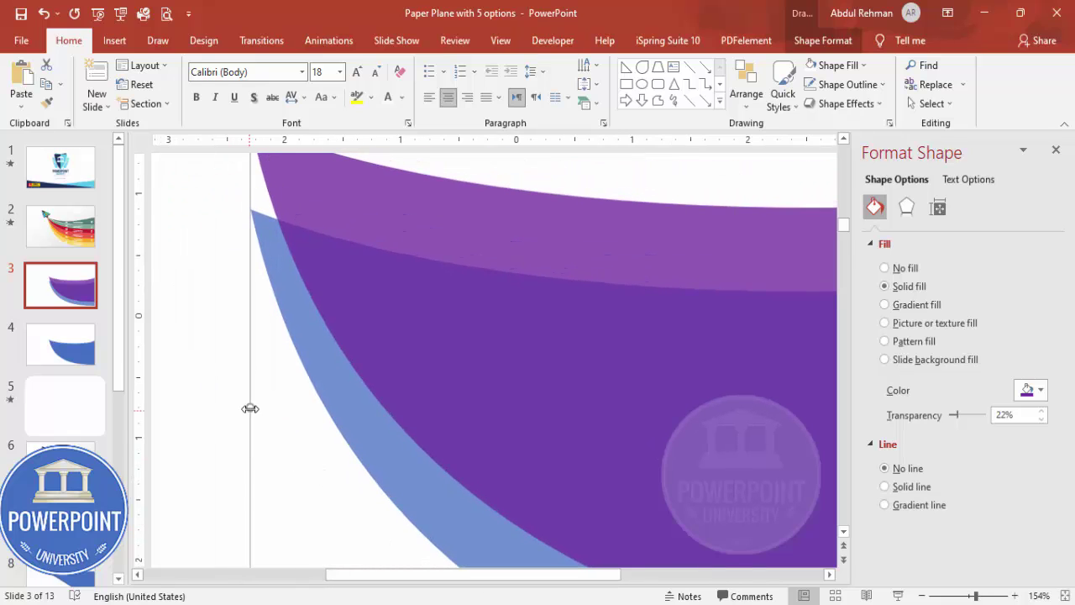
left_click_drag(251, 408, 240, 406)
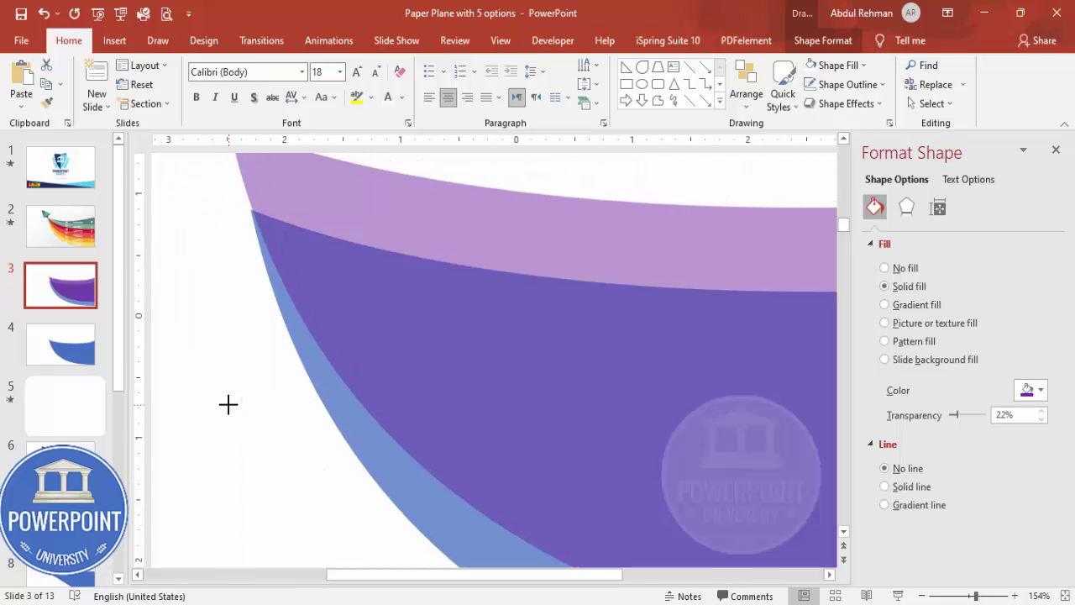
left_click_drag(227, 400, 225, 403)
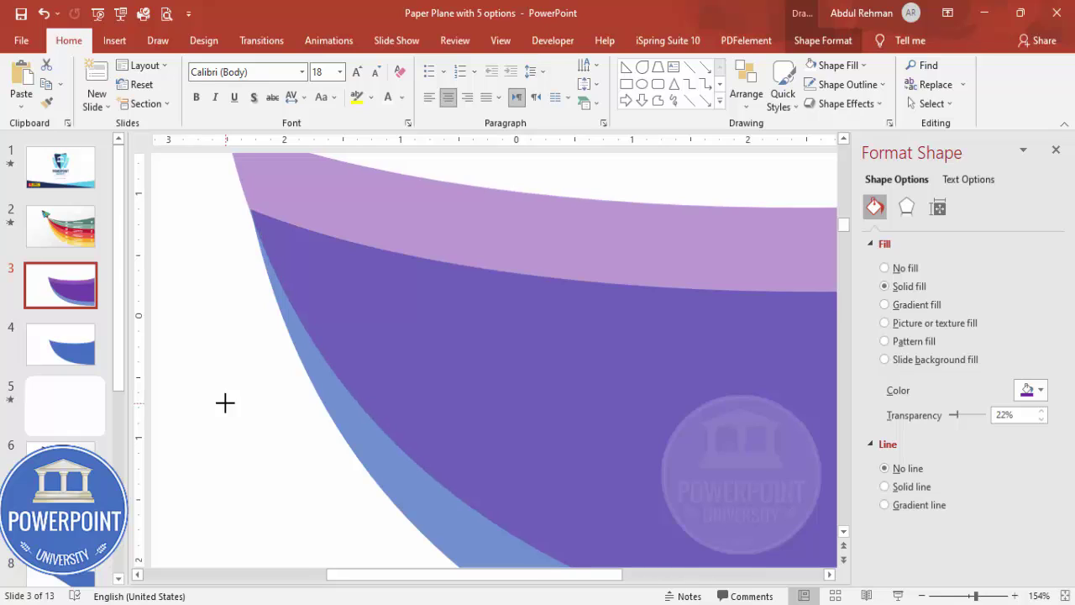
left_click_drag(225, 402, 225, 406)
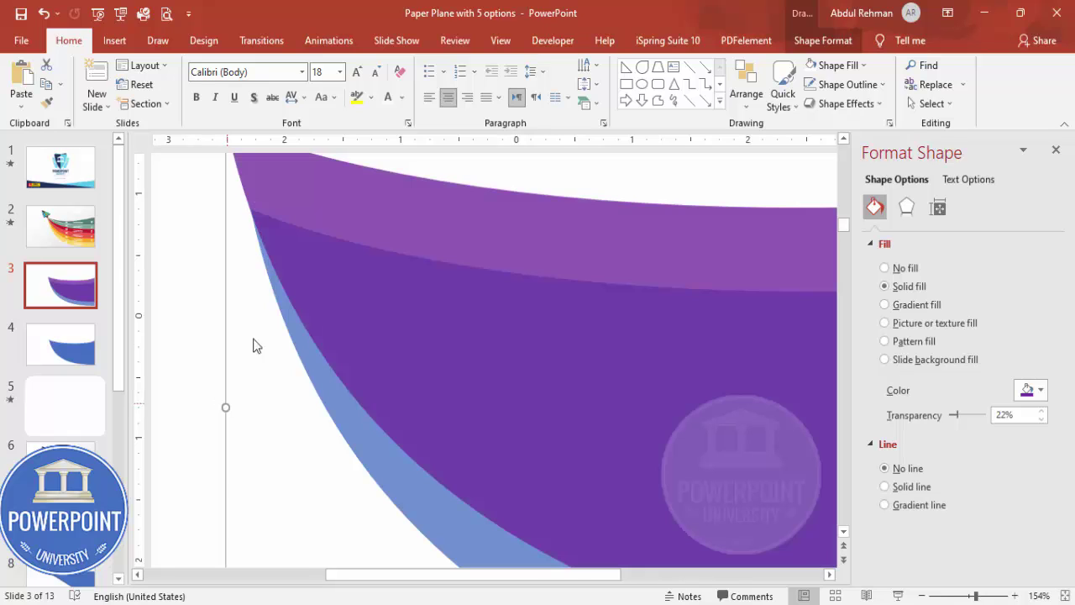
left_click(199, 293)
Step: Copy the purple strip slightly higher and colour the copy blue
scroll(816, 503, "down", 9, "ctrl")
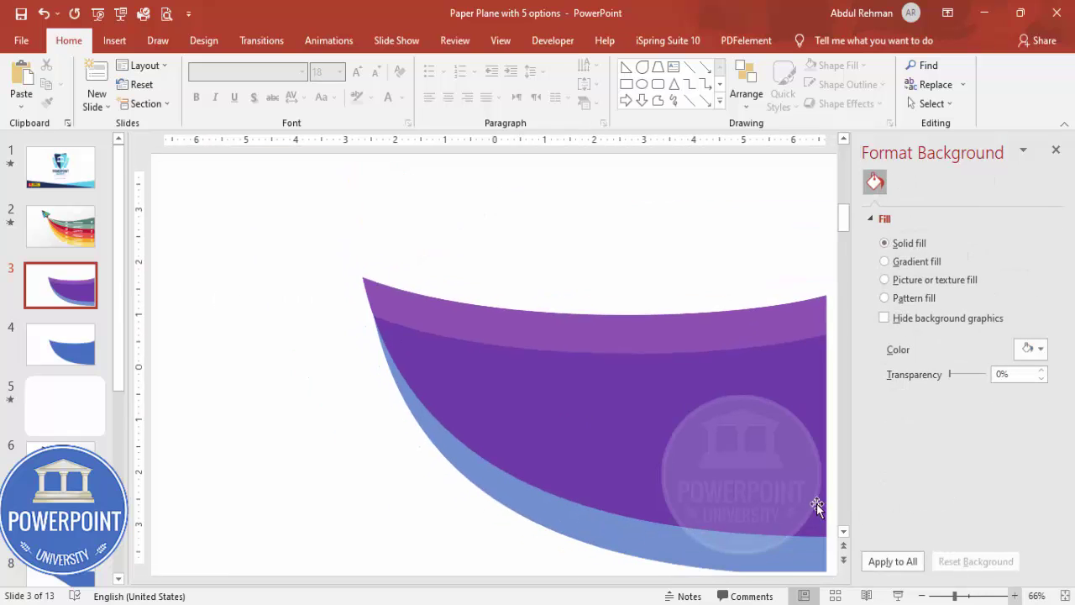
left_click(701, 491)
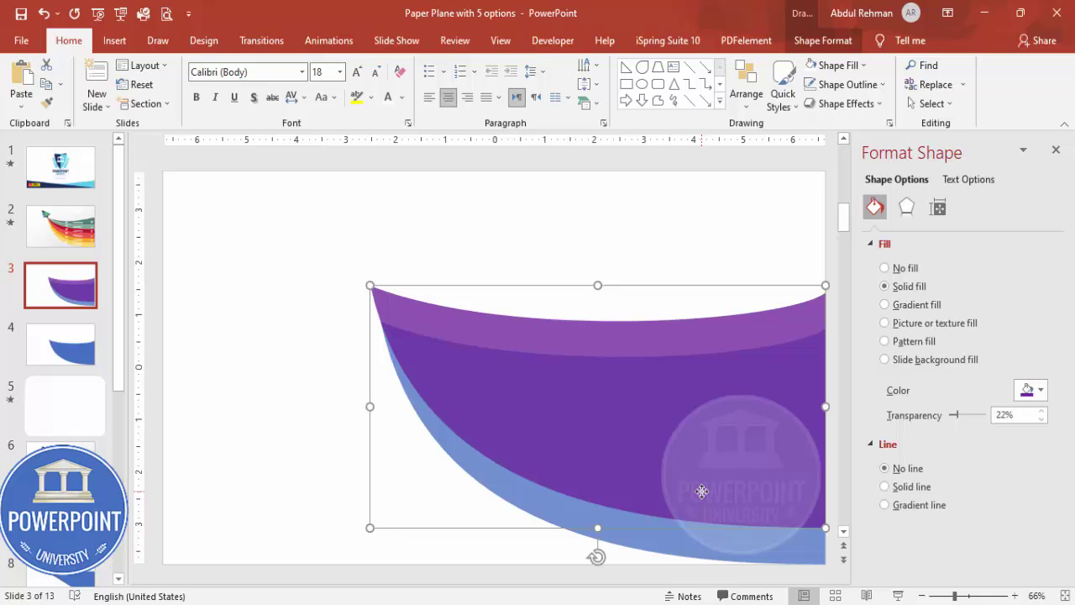
left_click_drag(701, 491, 704, 454)
left_click(1029, 389)
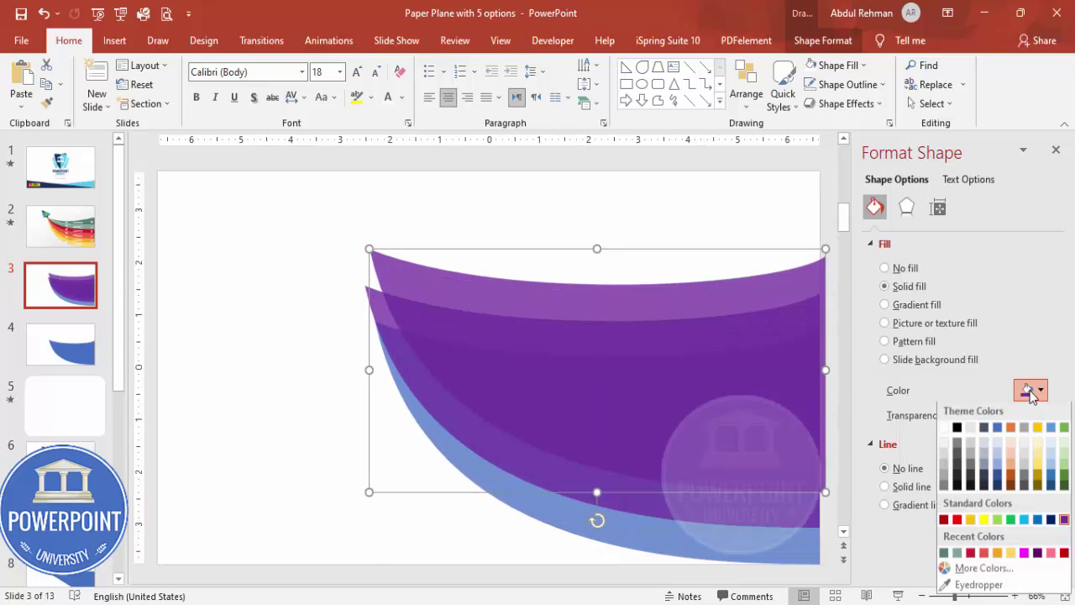
left_click(1036, 521)
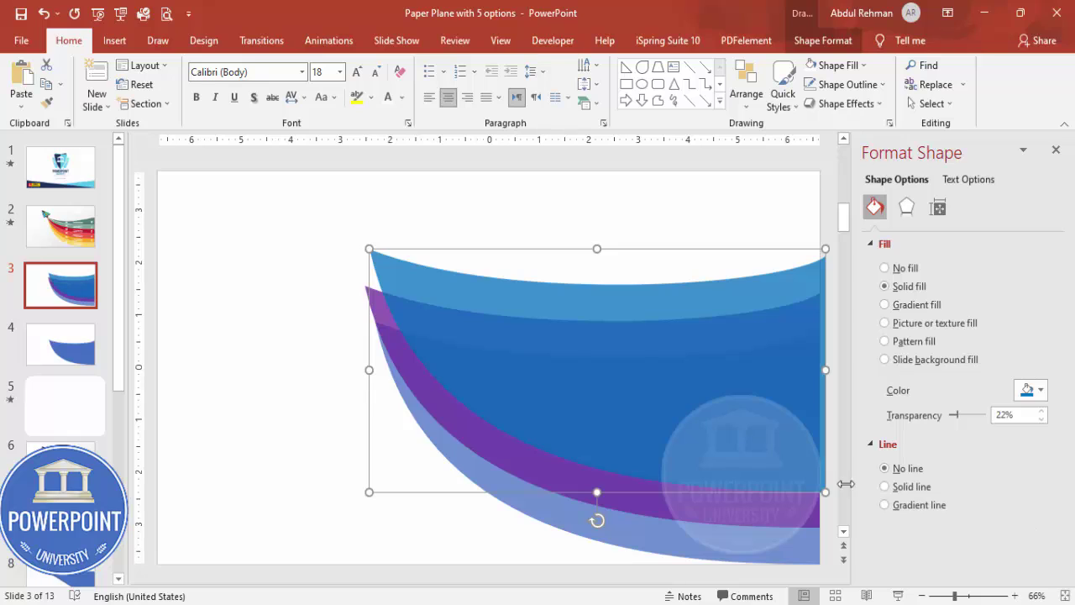
Step: Position the blue strip and stretch its left edge further left
left_click_drag(734, 438, 736, 437)
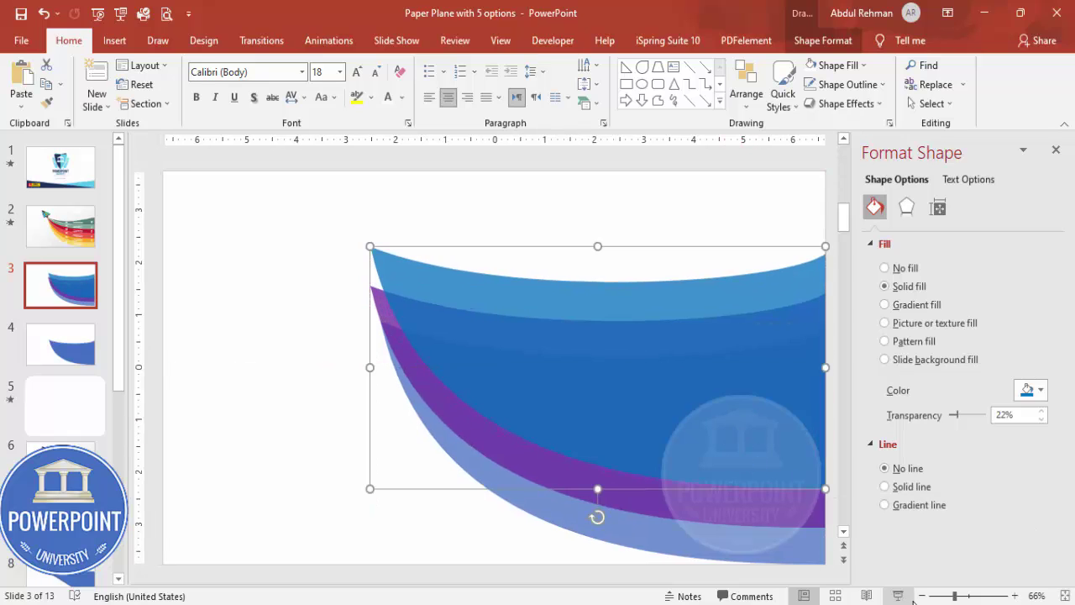
left_click_drag(958, 595, 972, 593)
left_click_drag(650, 578, 546, 579)
left_click_drag(257, 362, 240, 362)
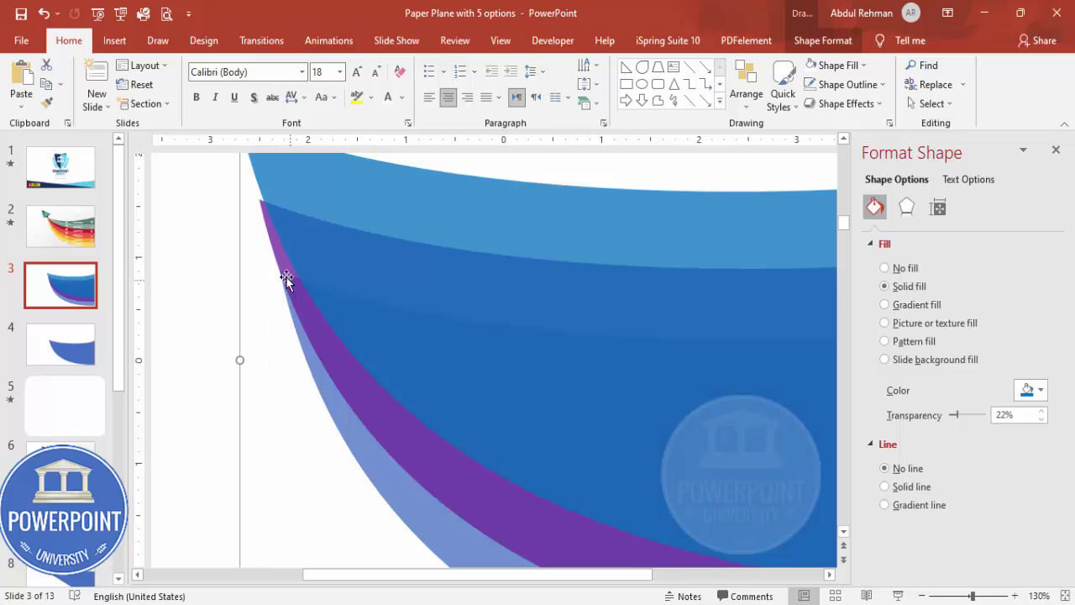
Step: Draw a small right arrow at the strips' left tip
left_click(115, 42)
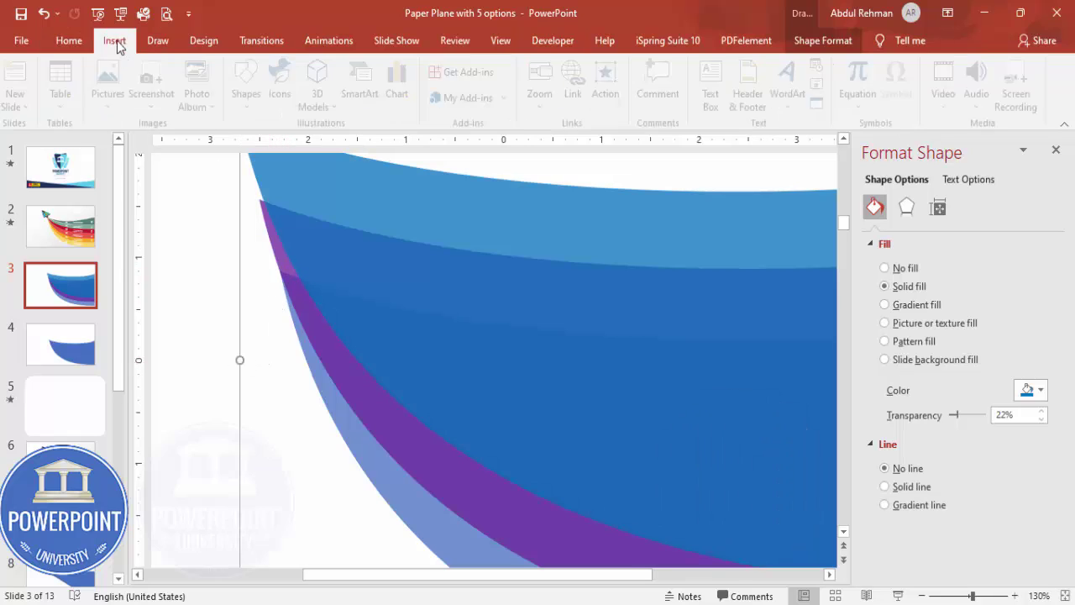
left_click(252, 89)
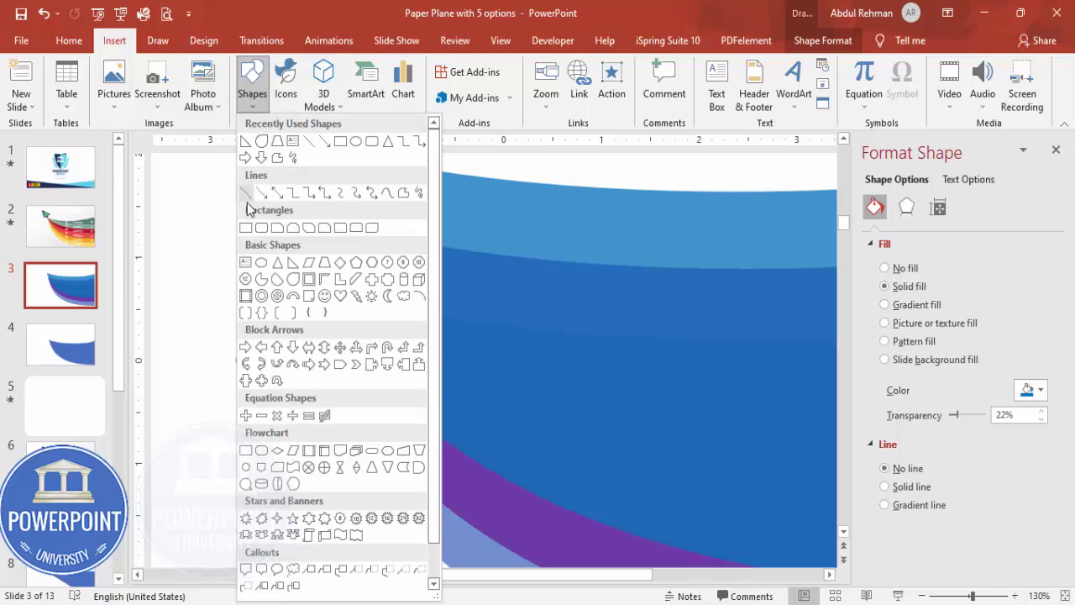
left_click(248, 348)
left_click_drag(217, 259, 277, 293)
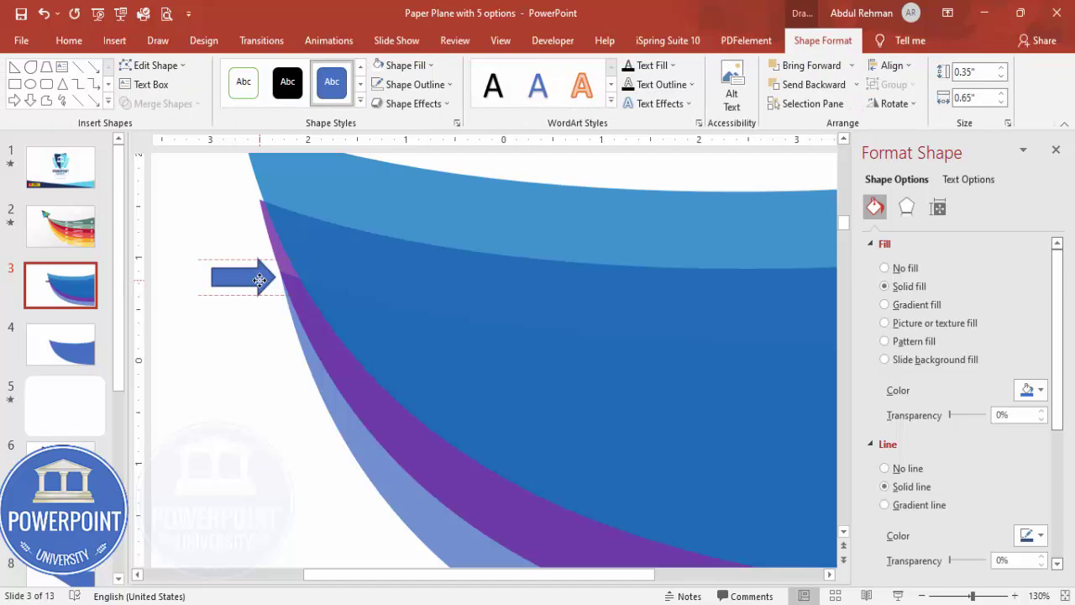
Step: Nudge the blue strip left to meet the arrow, then copy it slightly higher
left_click(380, 333)
left_click_drag(239, 359, 223, 359)
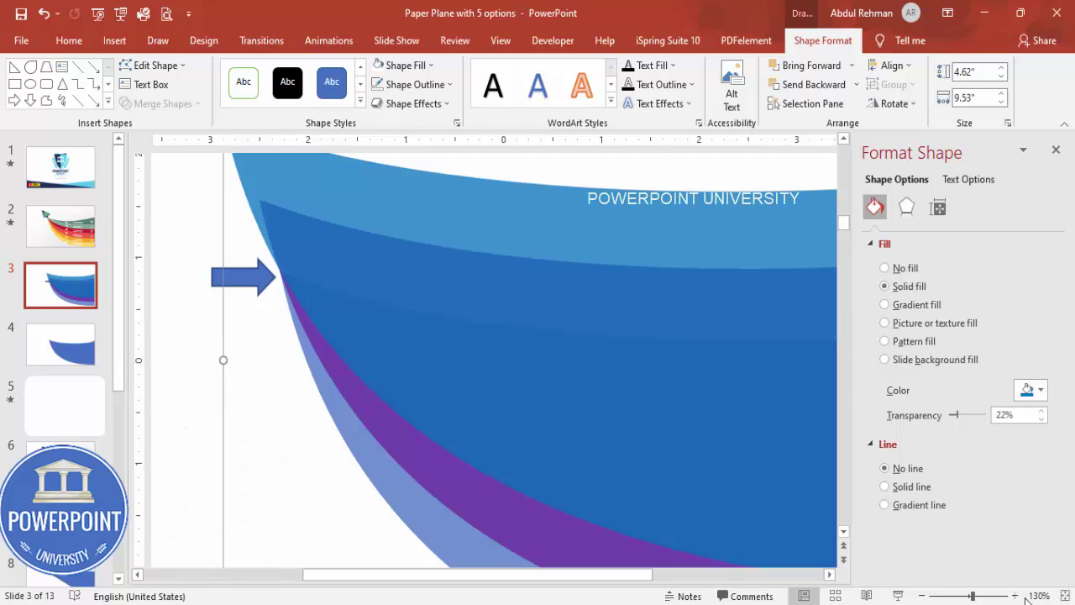
left_click(1064, 595)
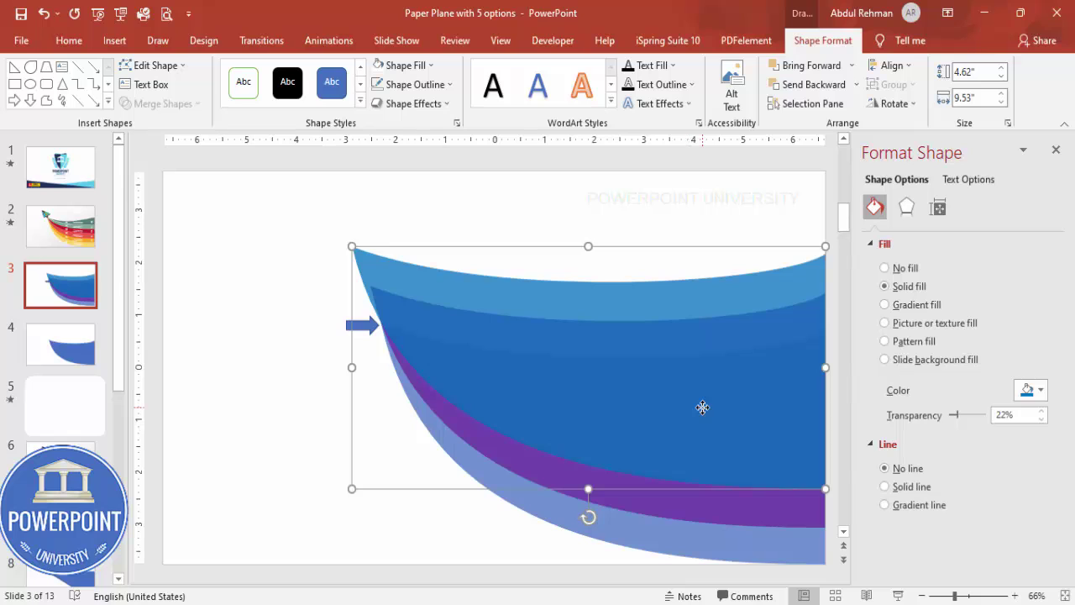
left_click_drag(702, 409, 689, 372)
Step: Colour the new strip yellow, move it into place and widen its tip to the arrow
left_click(1034, 393)
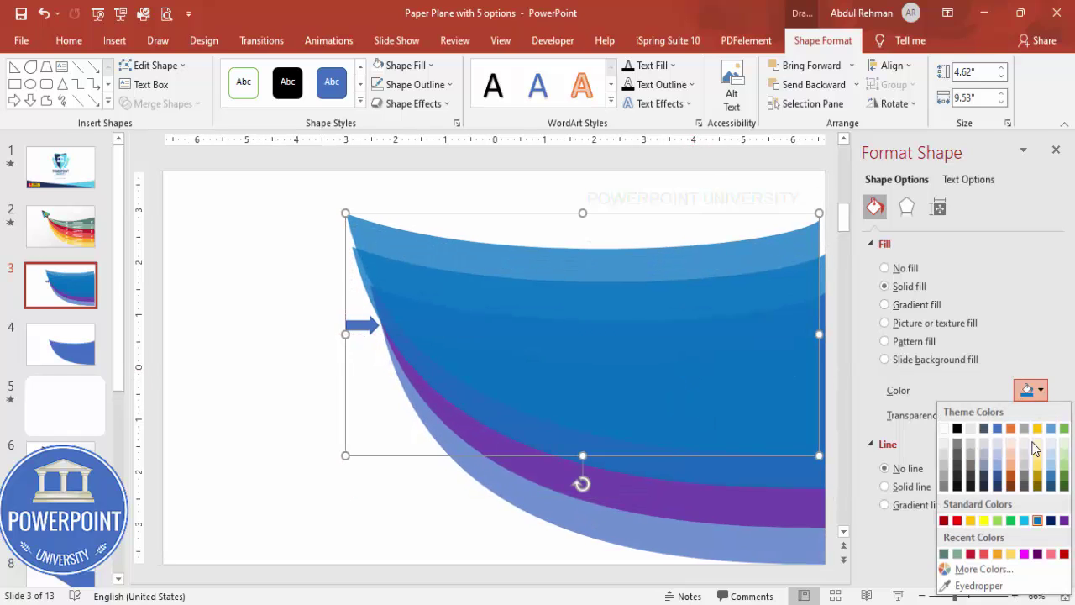
left_click(984, 521)
left_click_drag(767, 396, 773, 396)
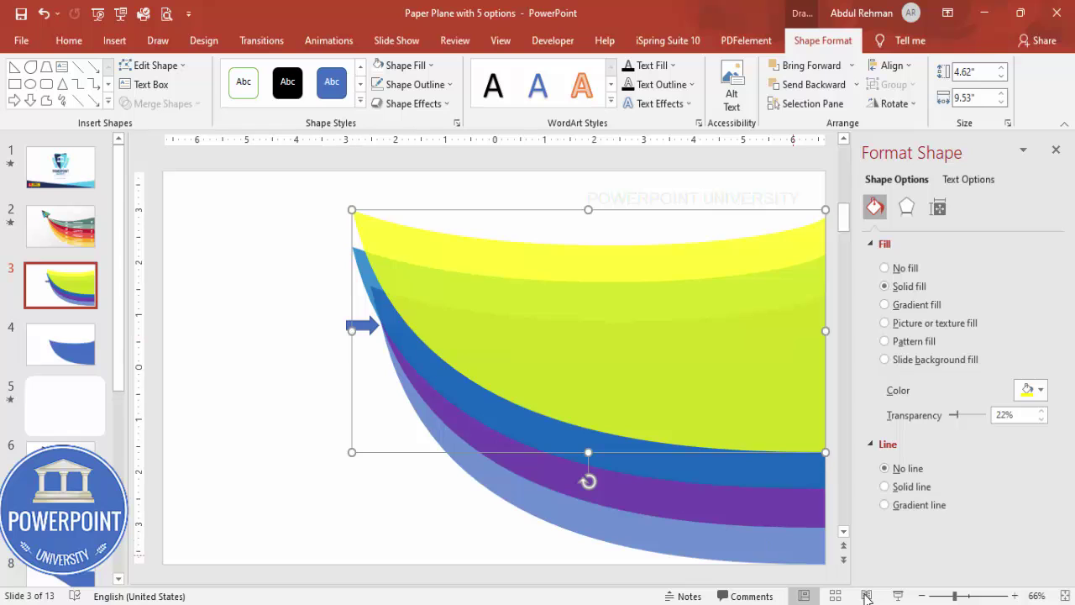
left_click(968, 595)
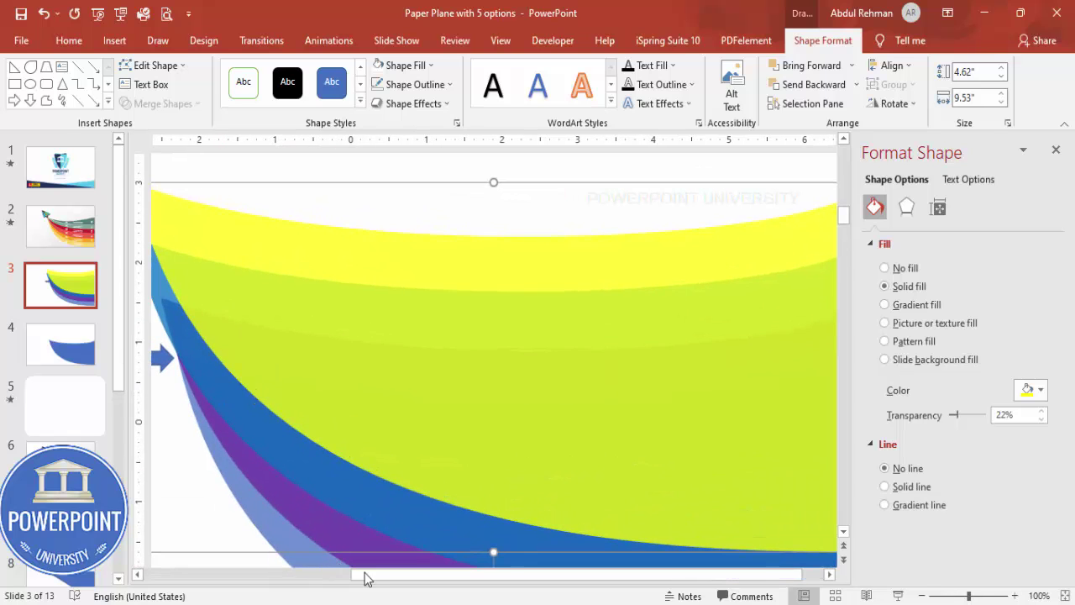
left_click_drag(339, 581, 323, 581)
mouse_move(186, 365)
left_mouse_down()
mouse_move(151, 358)
mouse_move(193, 350)
left_mouse_up()
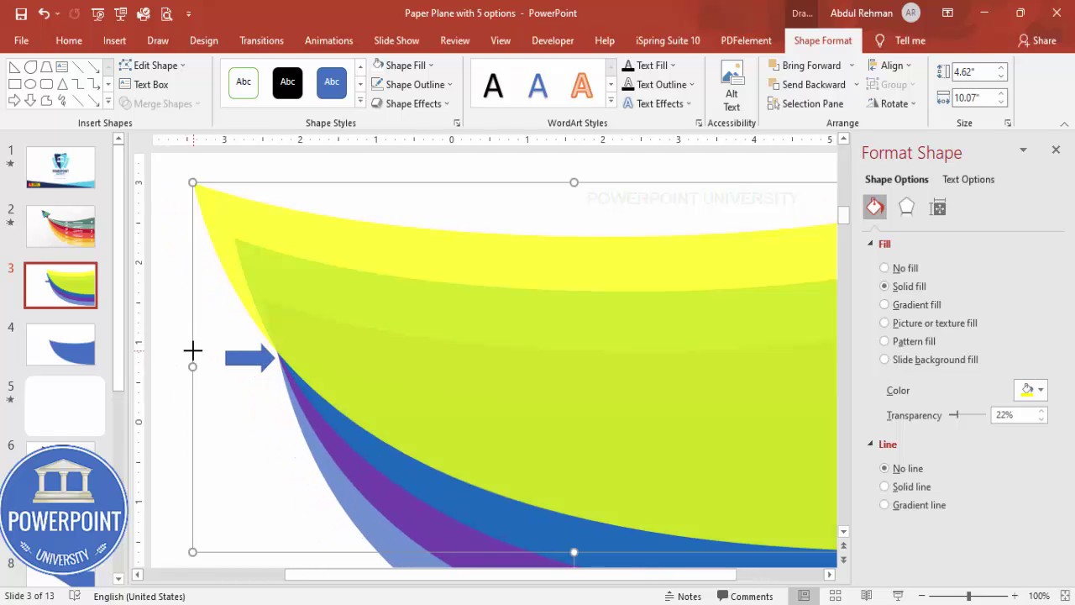
left_click(1063, 595)
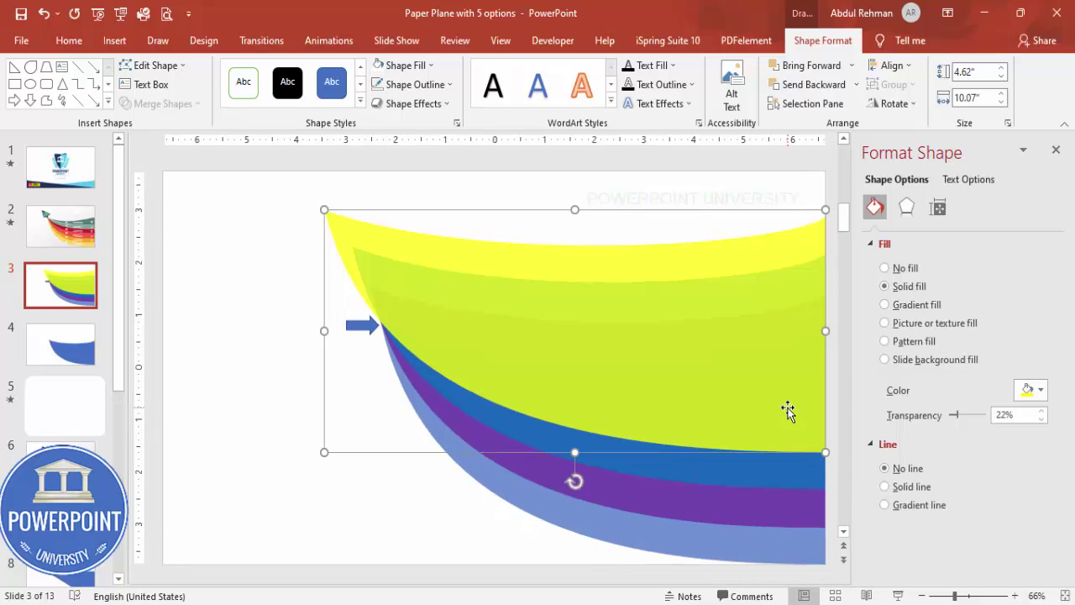
Step: Add another copy of the yellow strip higher up, stretching its left edge slightly
left_click_drag(634, 395, 753, 382)
left_click_drag(327, 291, 318, 291)
left_click(1031, 391)
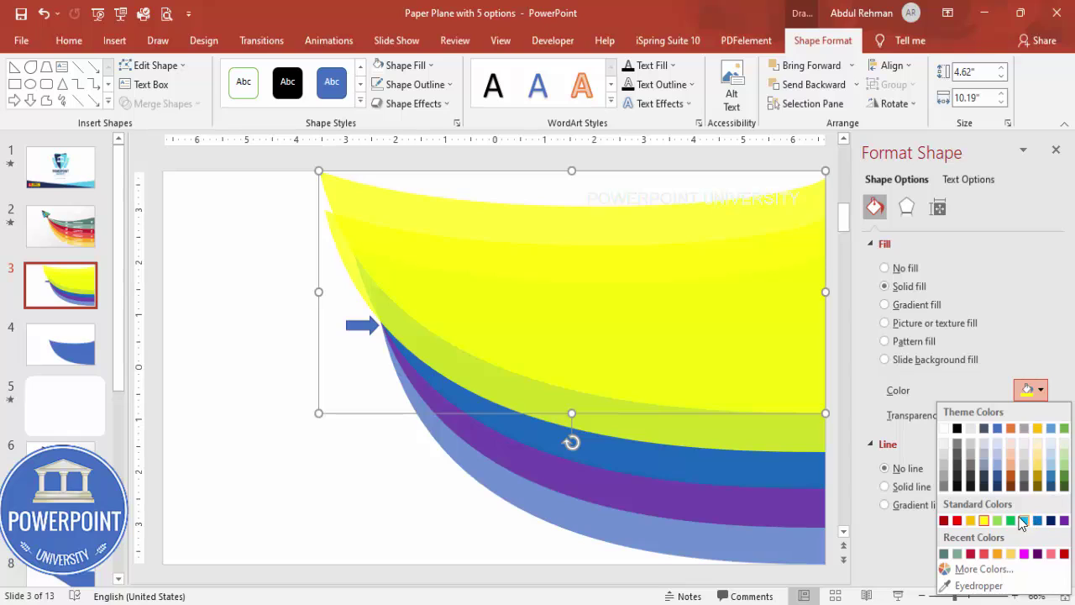
Step: Colour the top strip green and widen it to the left
left_click(1009, 520)
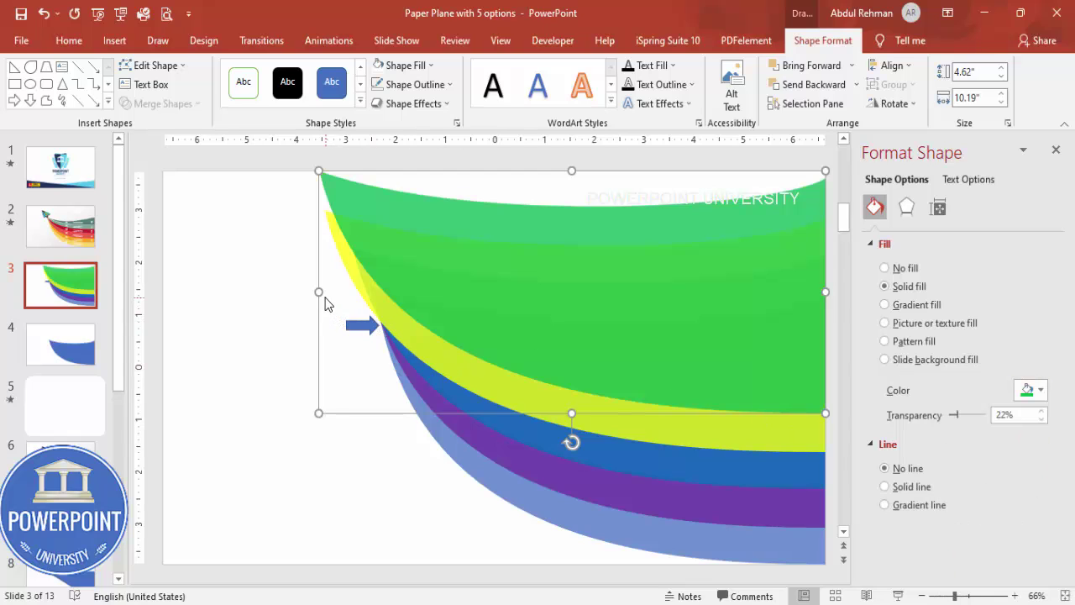
left_click_drag(320, 292, 272, 298)
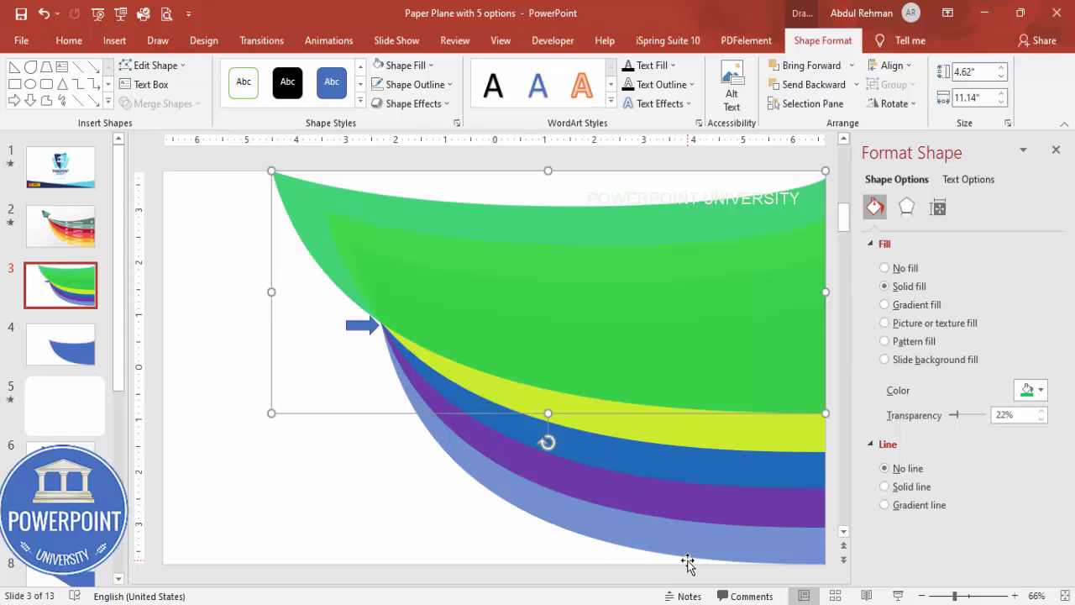
left_click(714, 551)
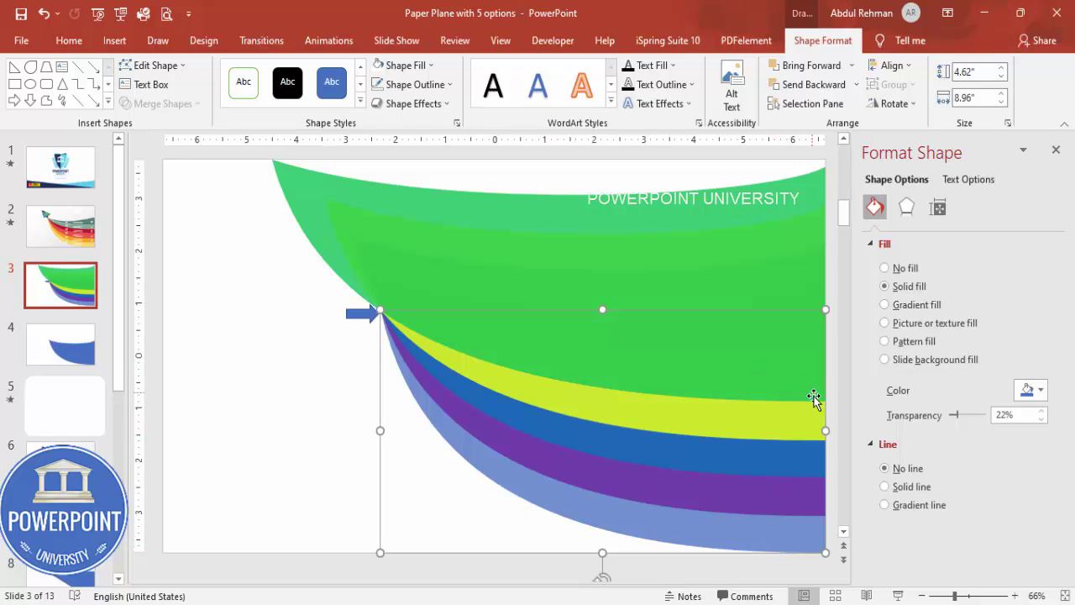
Step: Make the top strip dark grey and add a grey copy above, swept further left
left_click(763, 342)
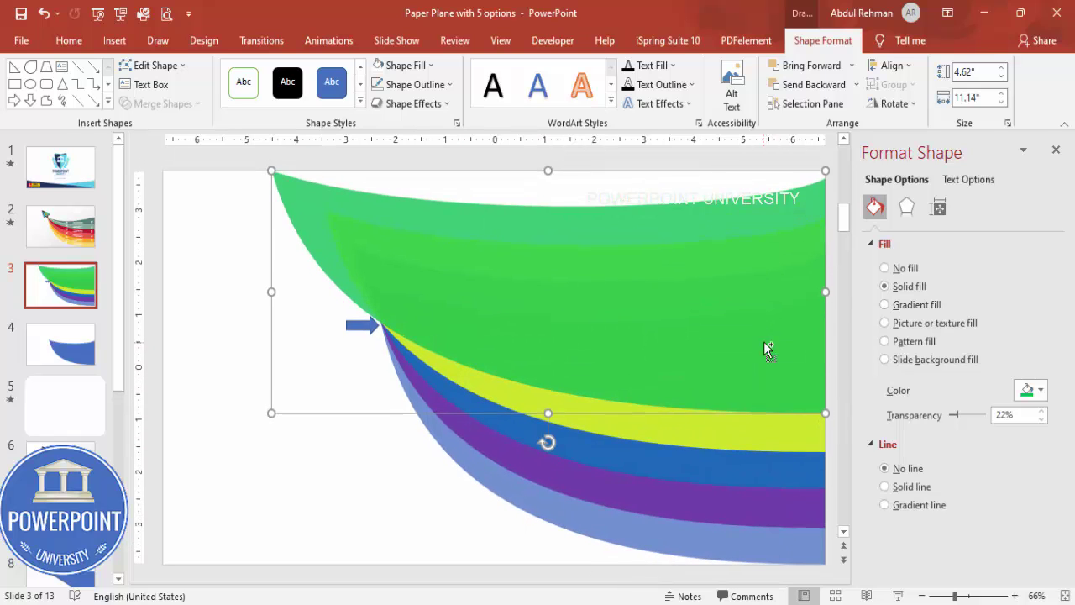
left_click(1038, 390)
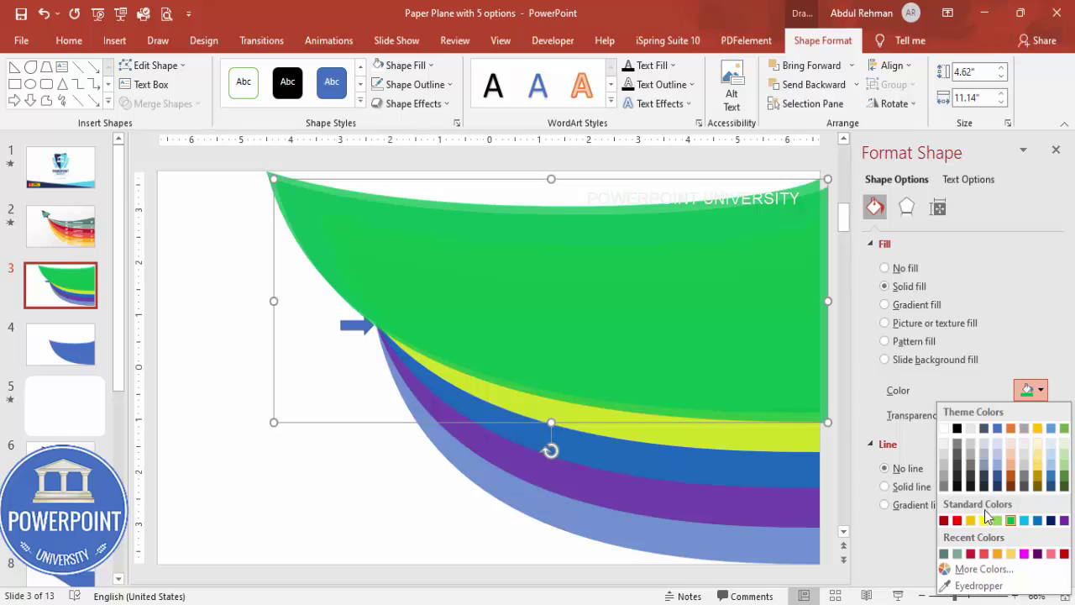
left_click(959, 476)
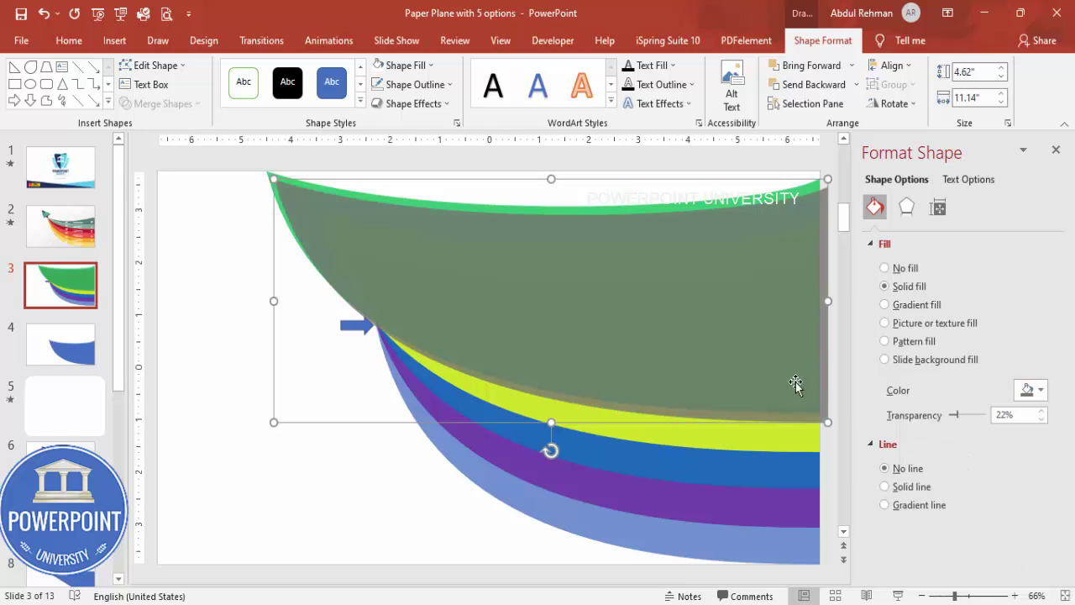
left_click_drag(756, 364, 739, 335)
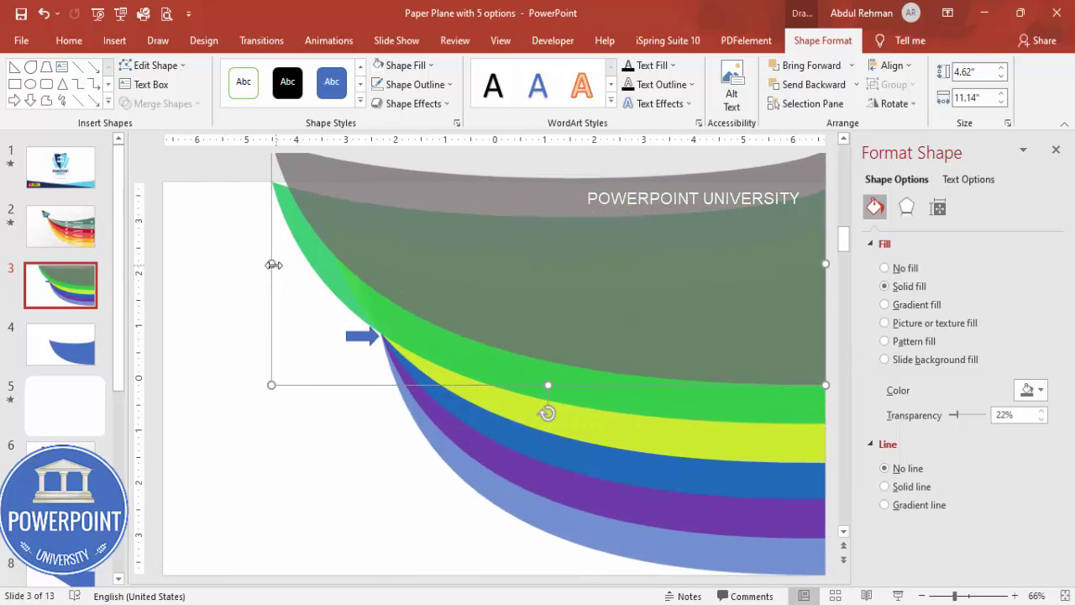
left_click_drag(270, 264, 162, 304)
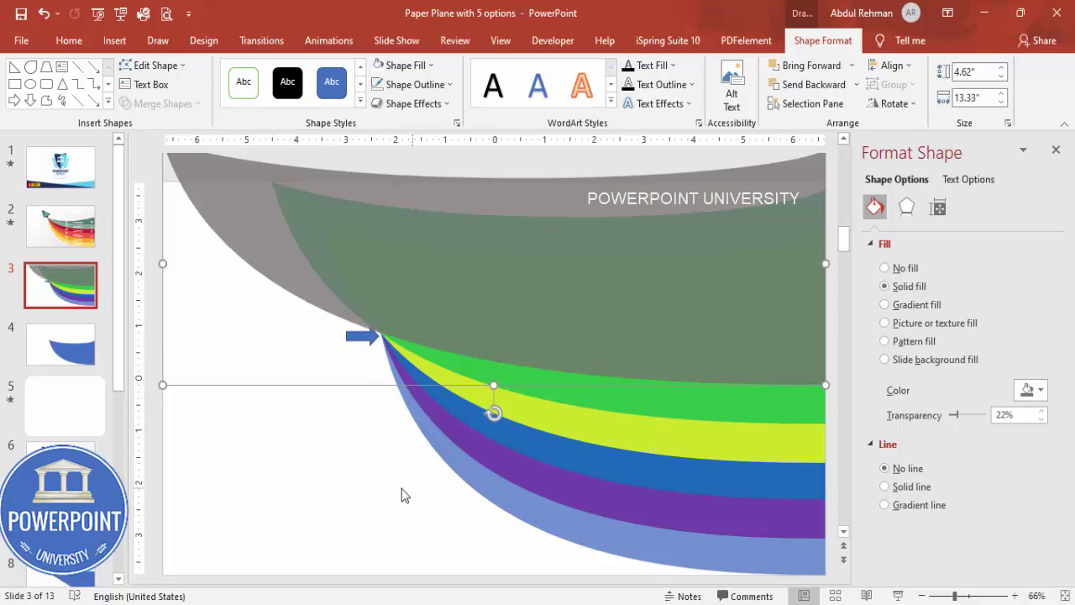
left_click(791, 554)
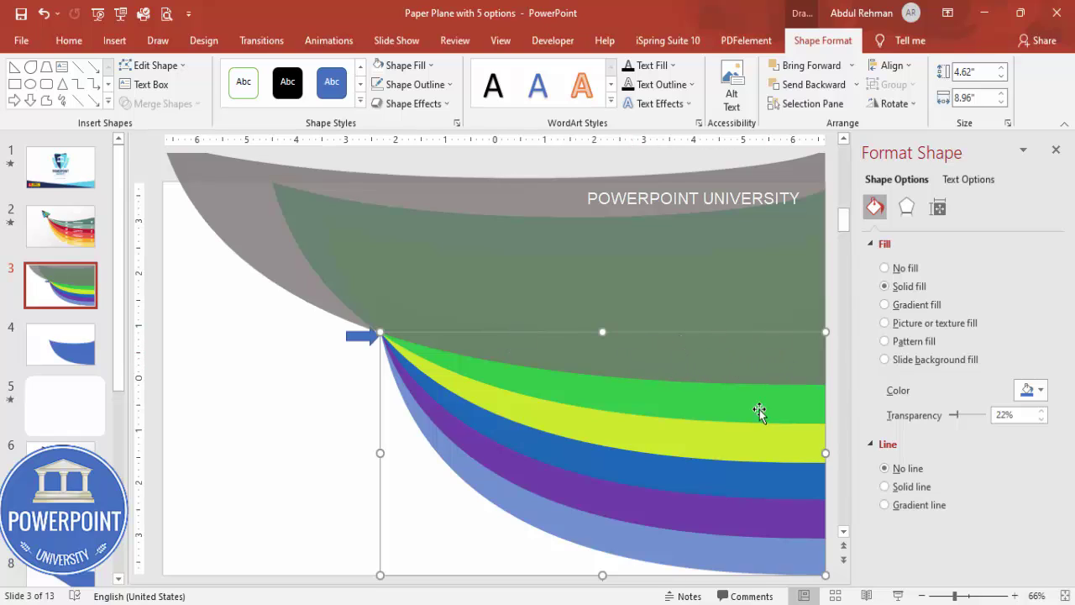
Step: Delete the small blue arrow marker
left_click(332, 422)
left_click(370, 335)
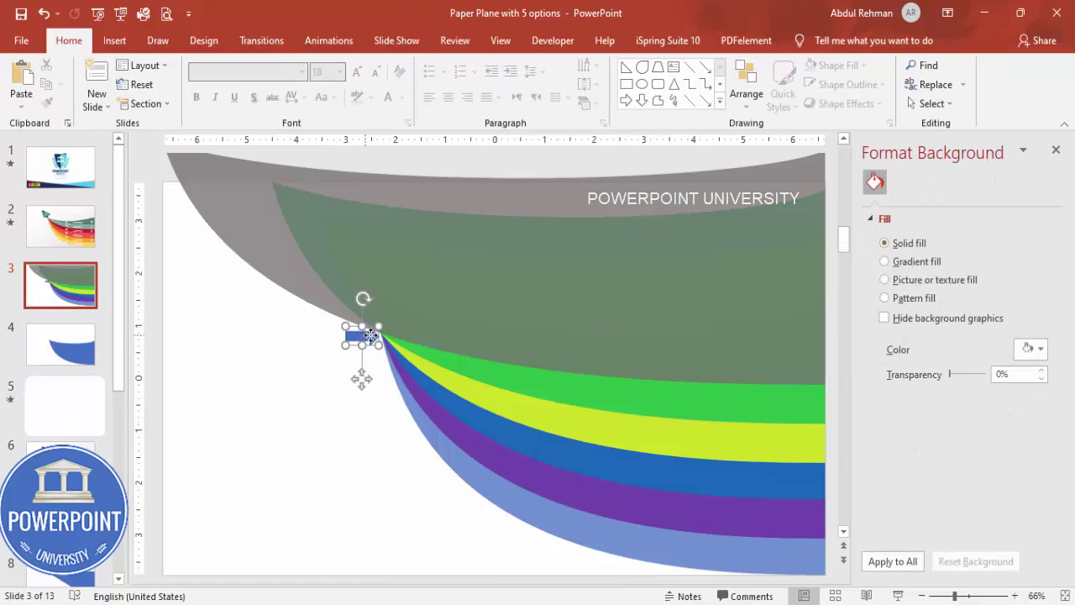
key("Delete")
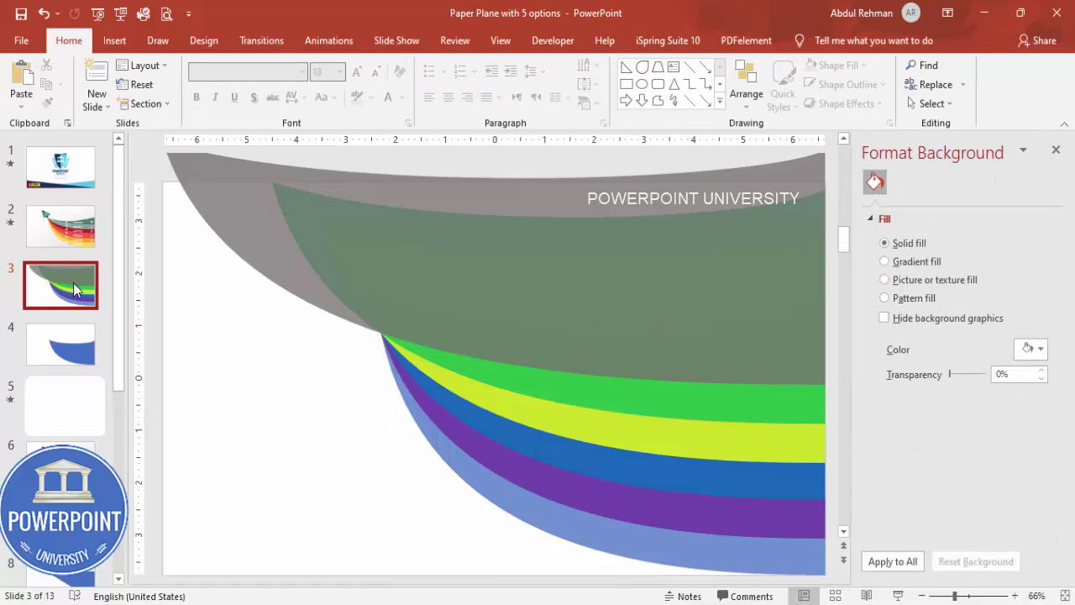
Step: Duplicate slide 3 with Ctrl+D and return to slide 3
right_click(73, 282)
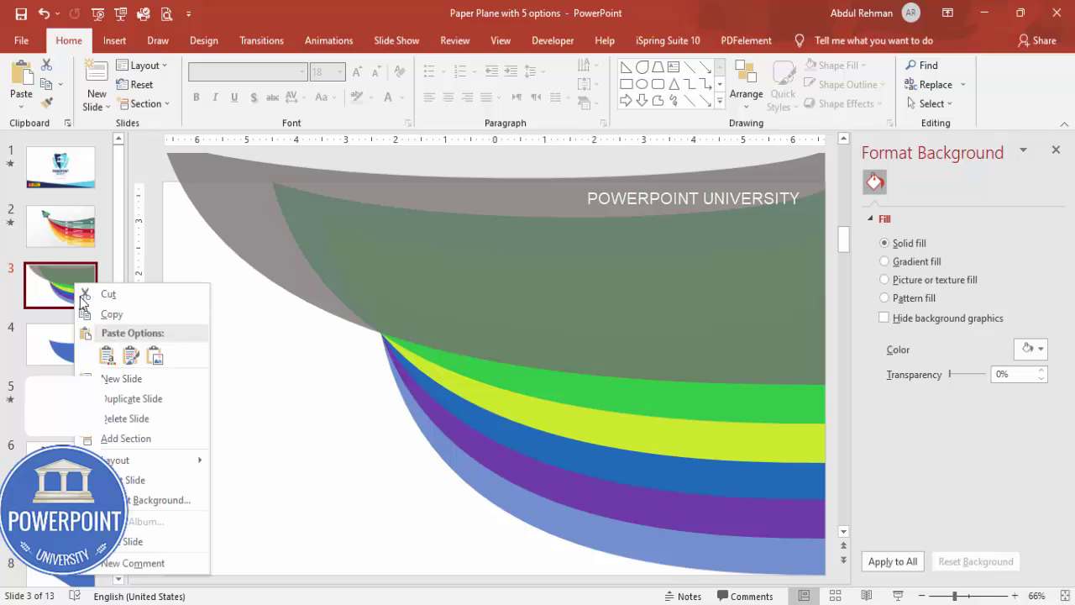
key("Escape")
key("ctrl+d")
left_click(63, 290)
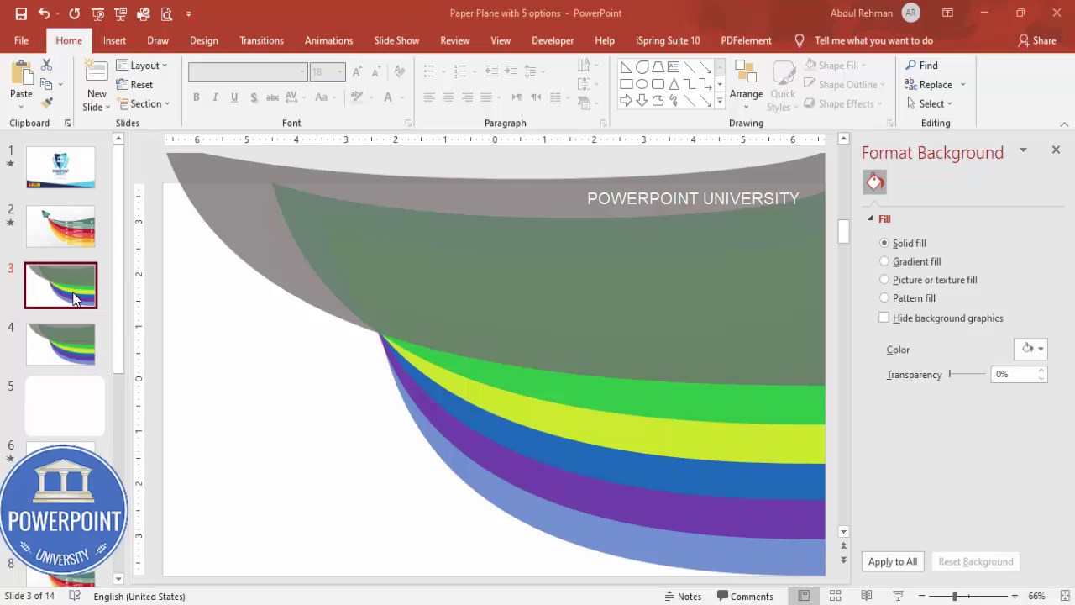
left_click(921, 595)
Step: Select all the strips and apply Merge Shapes > Fragment
left_click(921, 596)
left_click(922, 595)
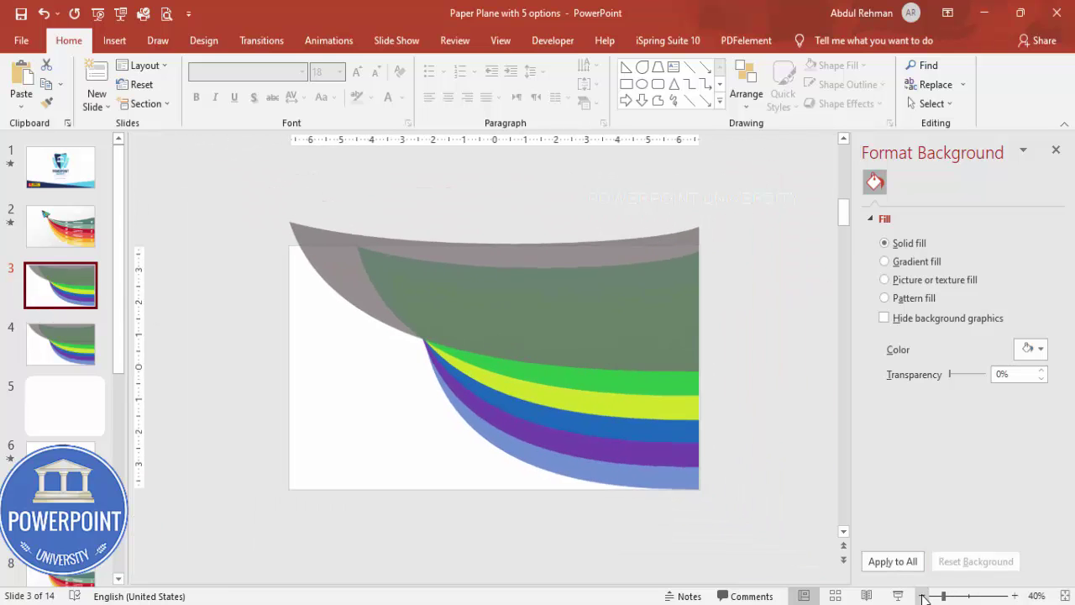
left_click_drag(751, 522, 209, 184)
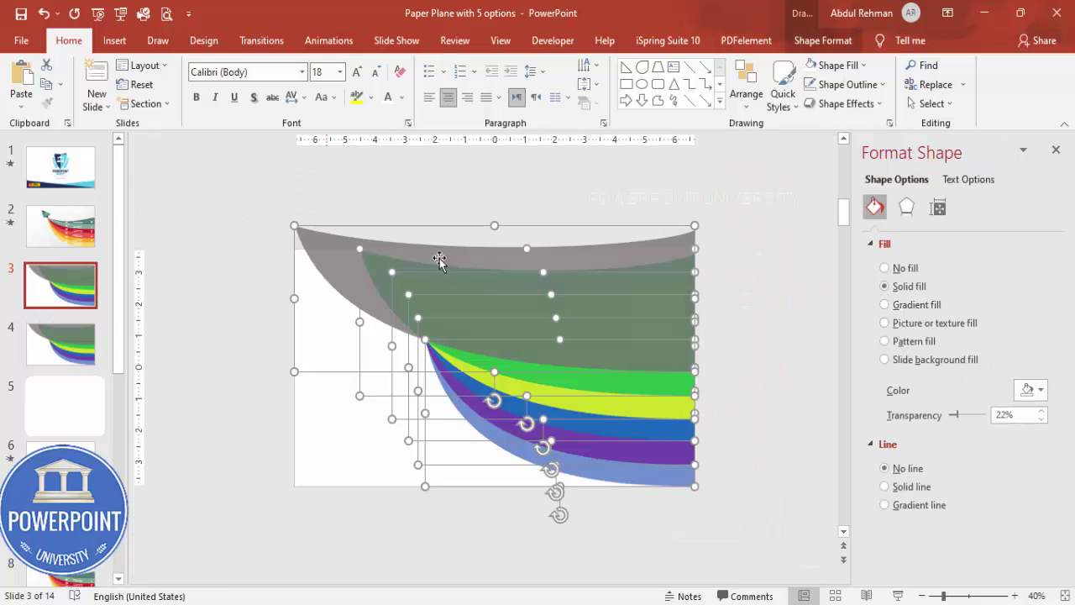
left_click(713, 432)
key("ctrl+a")
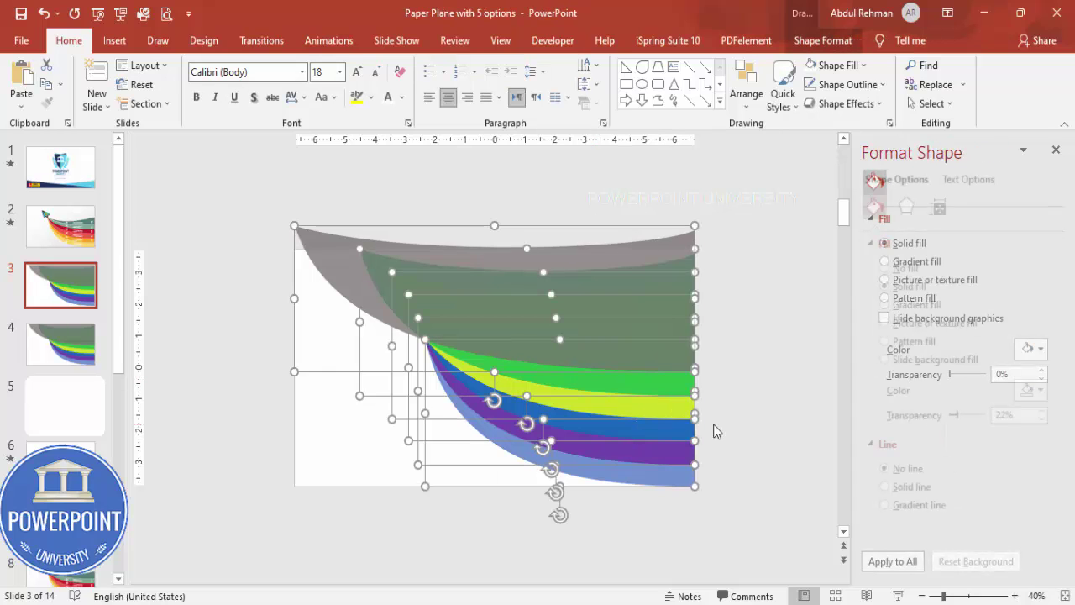
left_click(823, 40)
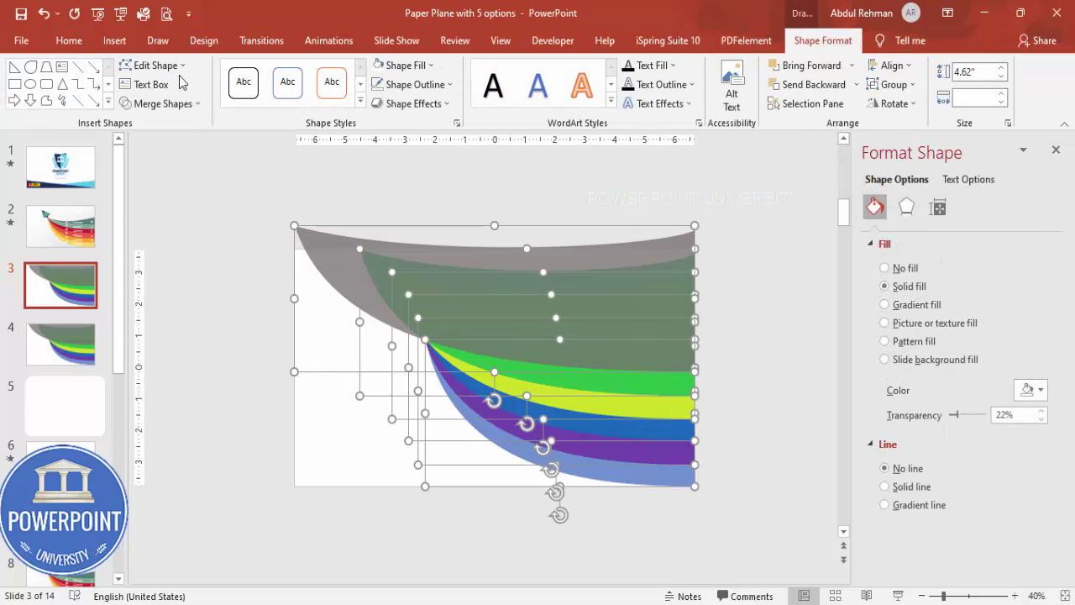
left_click(172, 105)
left_click(163, 168)
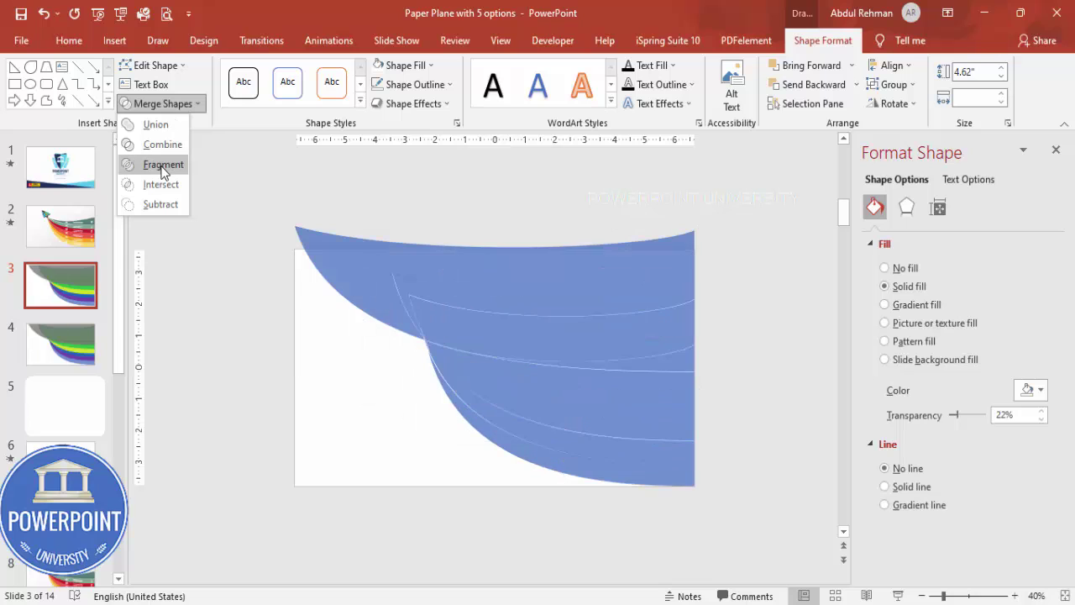
left_click(163, 168)
Step: Delete the top grey fragment
left_click(743, 252)
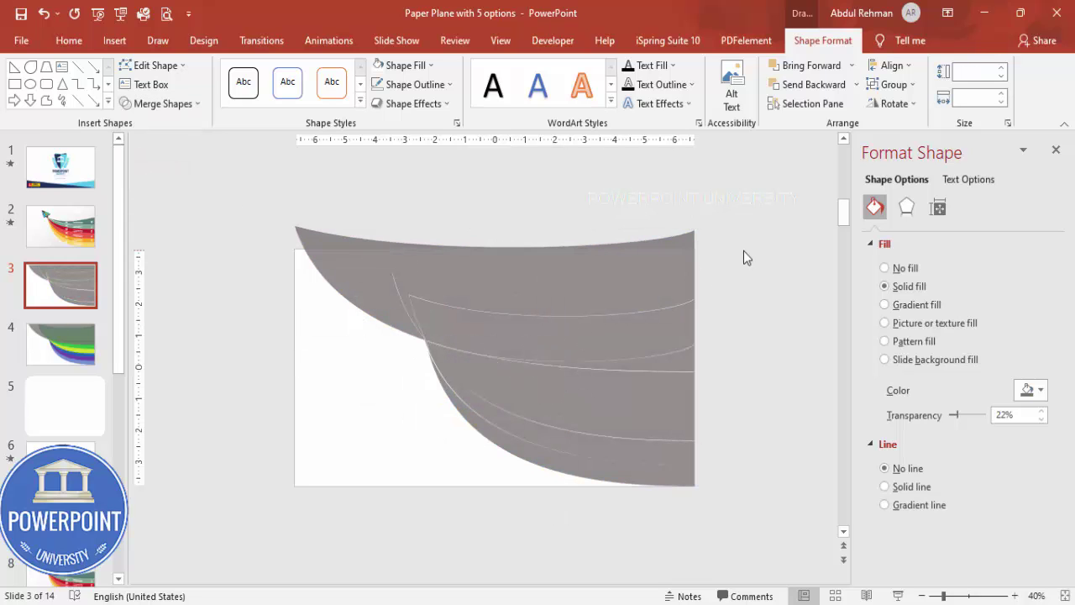
left_click(660, 258)
key("Delete")
Step: Delete the four leftover top fragments and the tiny piece at the curve's tip
left_click(619, 283)
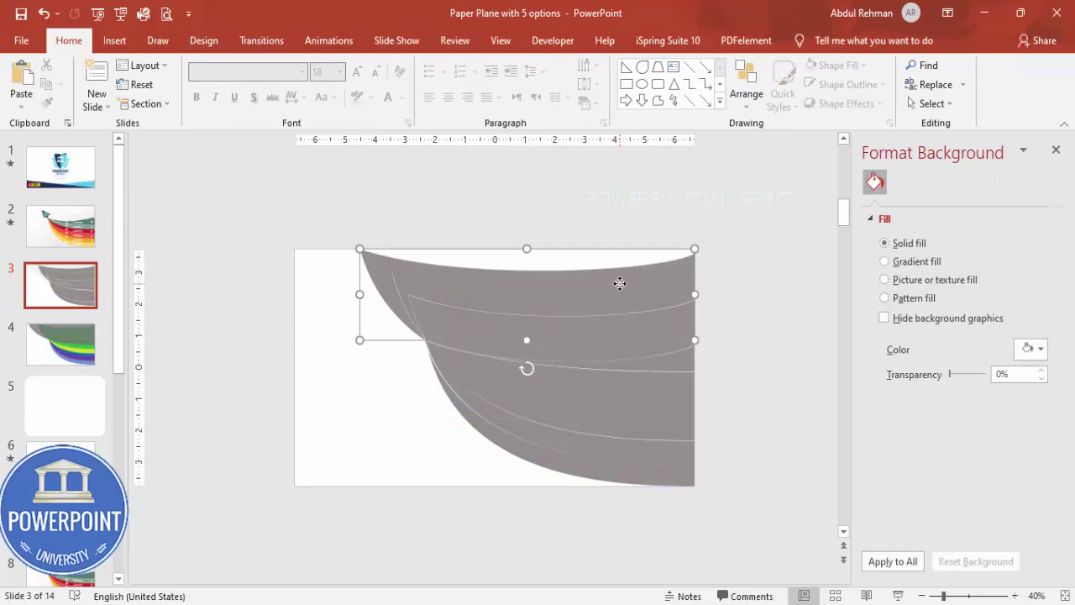
key("Delete")
key("Delete")
left_click(510, 317)
key("Delete")
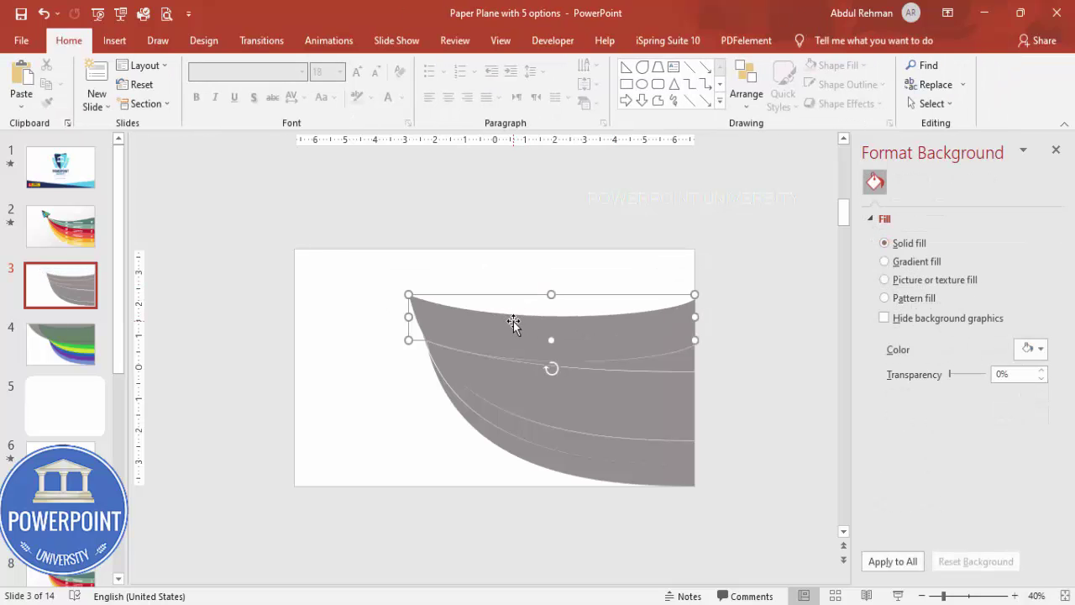
left_click(600, 343)
key("Delete")
left_click(616, 346)
key("Delete")
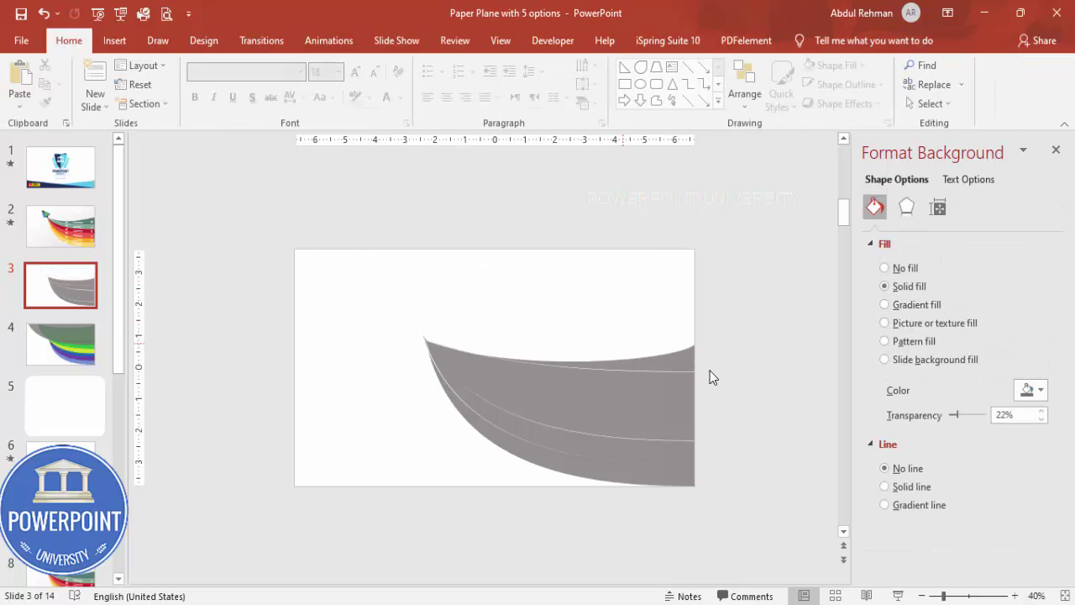
left_click_drag(374, 266, 477, 417)
key("Delete")
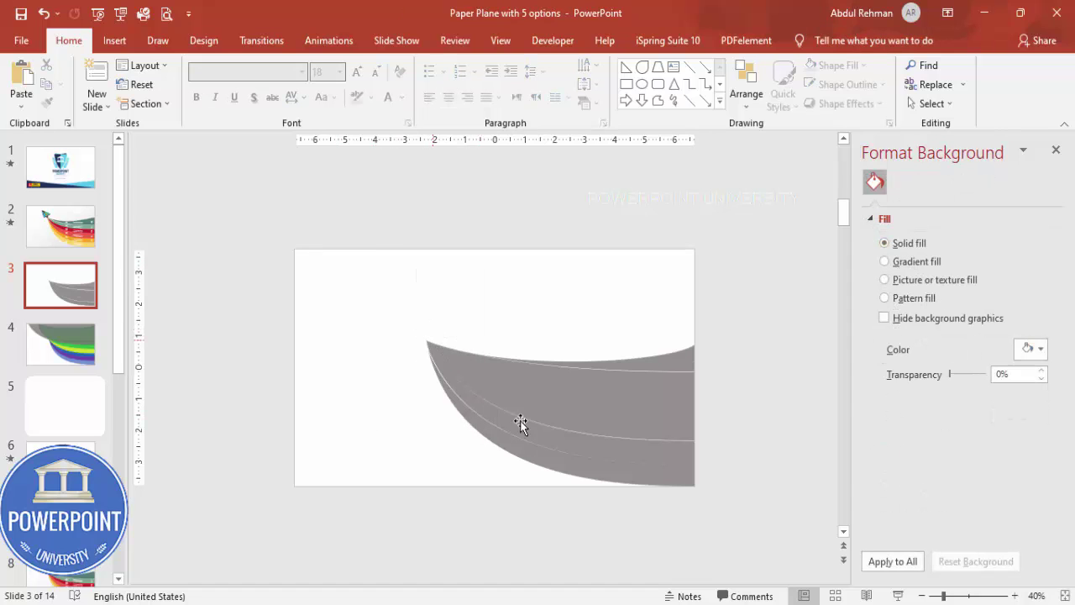
Step: Try pulling the grey bands apart, undo both moves, and zoom the slide to 66%
left_click(626, 480)
left_click_drag(672, 441, 643, 461)
left_click_drag(669, 414, 678, 365)
key("ctrl+z")
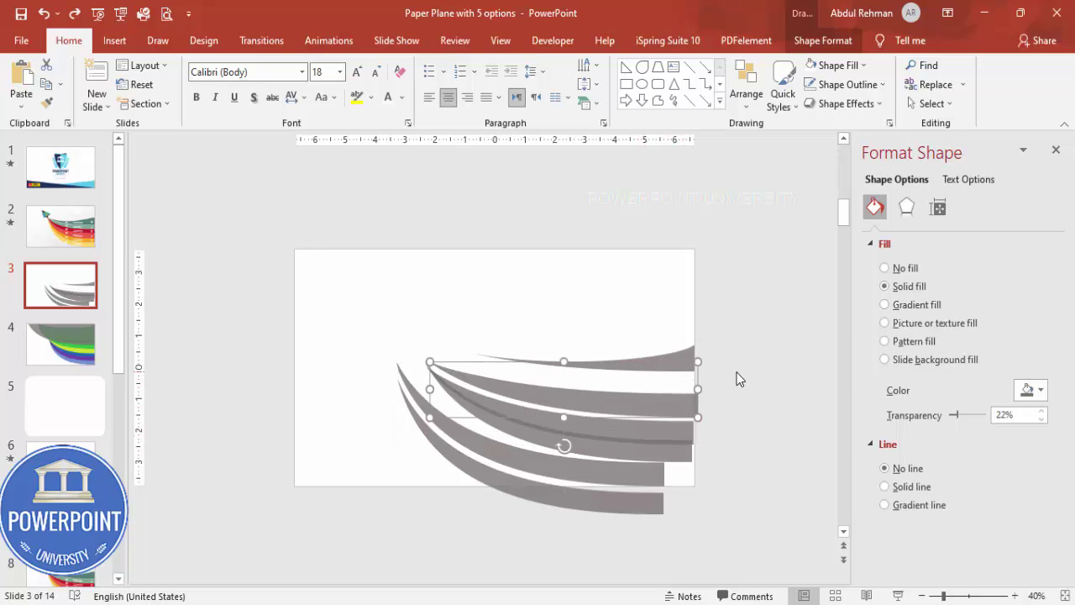
key("ctrl+z")
key("ctrl+z")
key("ctrl+z")
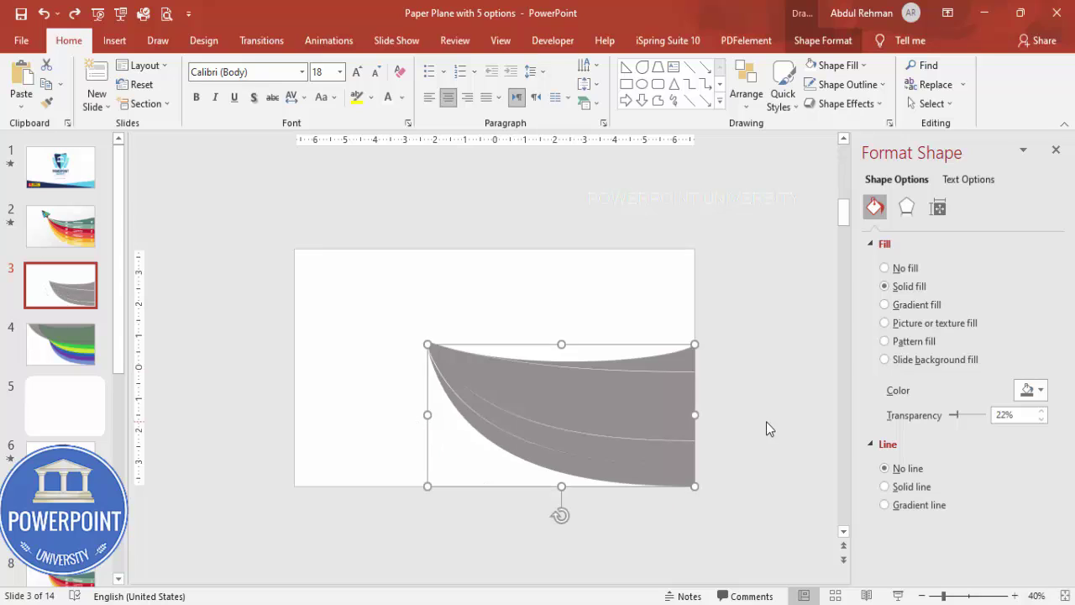
left_click(737, 433)
left_click(630, 472)
left_click(1015, 595)
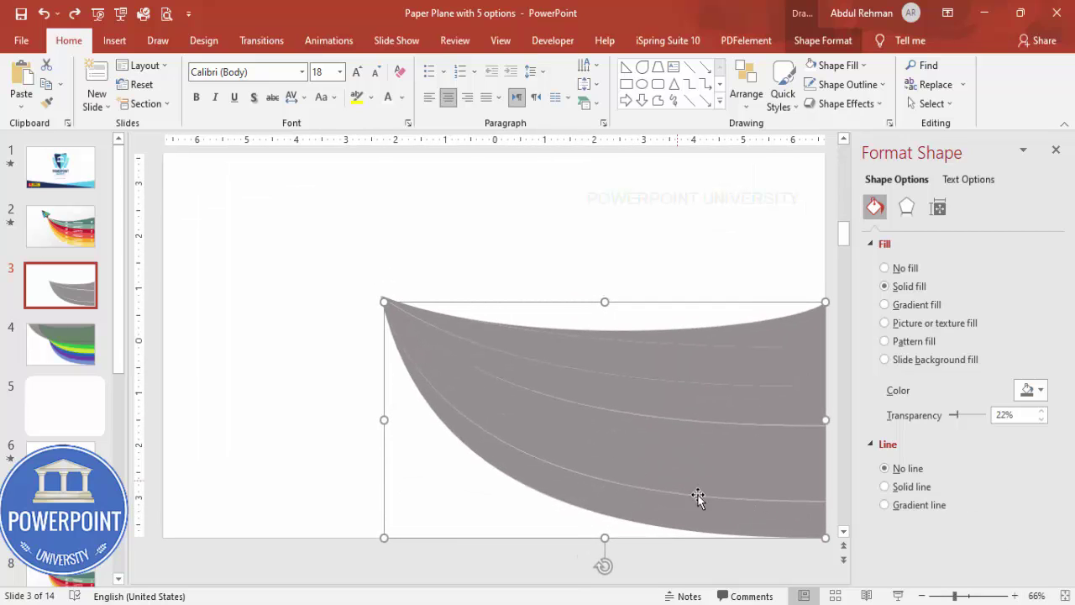
Step: Fill the bottom three bands yellow-orange, coral red and crimson from Recent Colors
left_click(1032, 393)
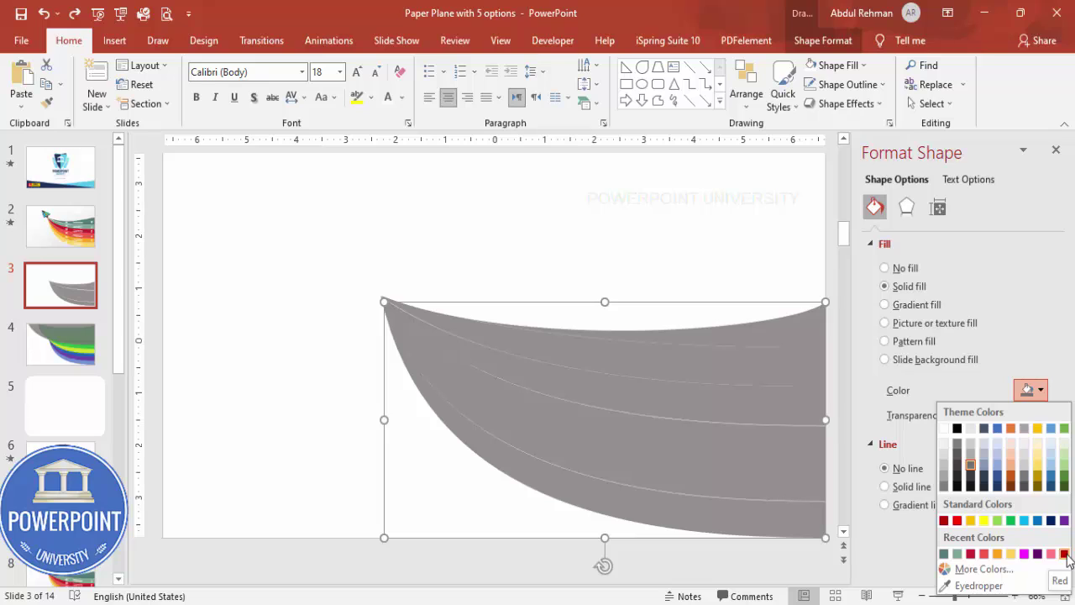
left_click(1010, 553)
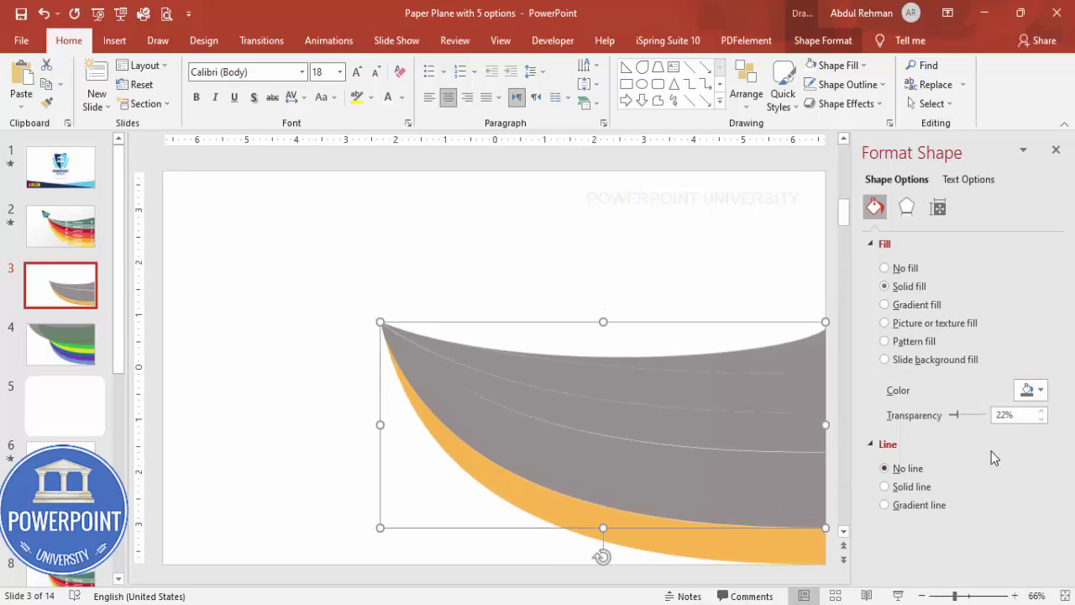
left_click(1032, 391)
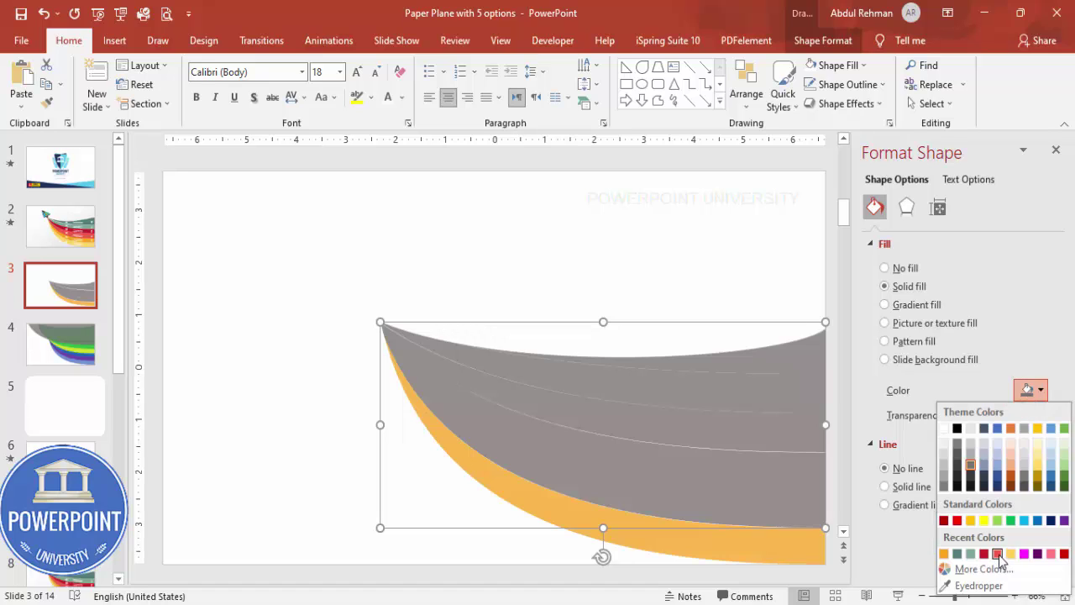
left_click(998, 554)
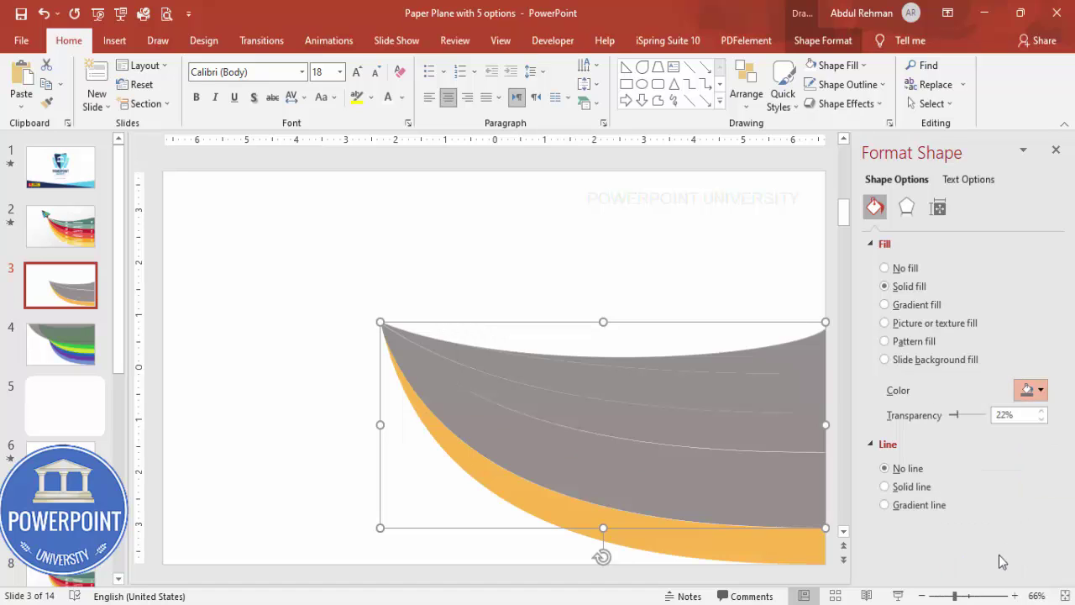
left_click(748, 477)
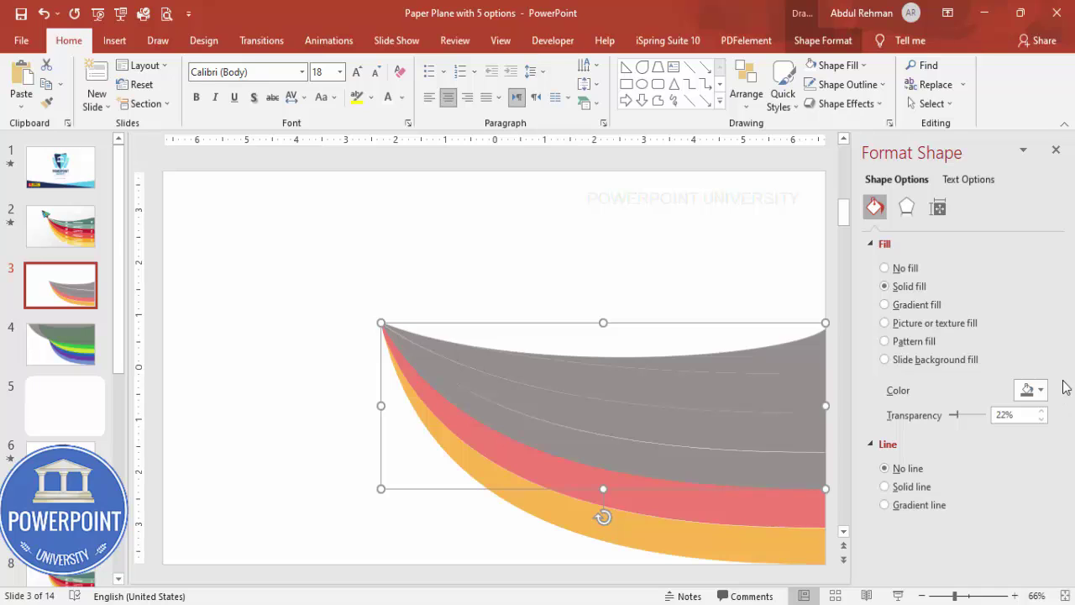
left_click(1029, 393)
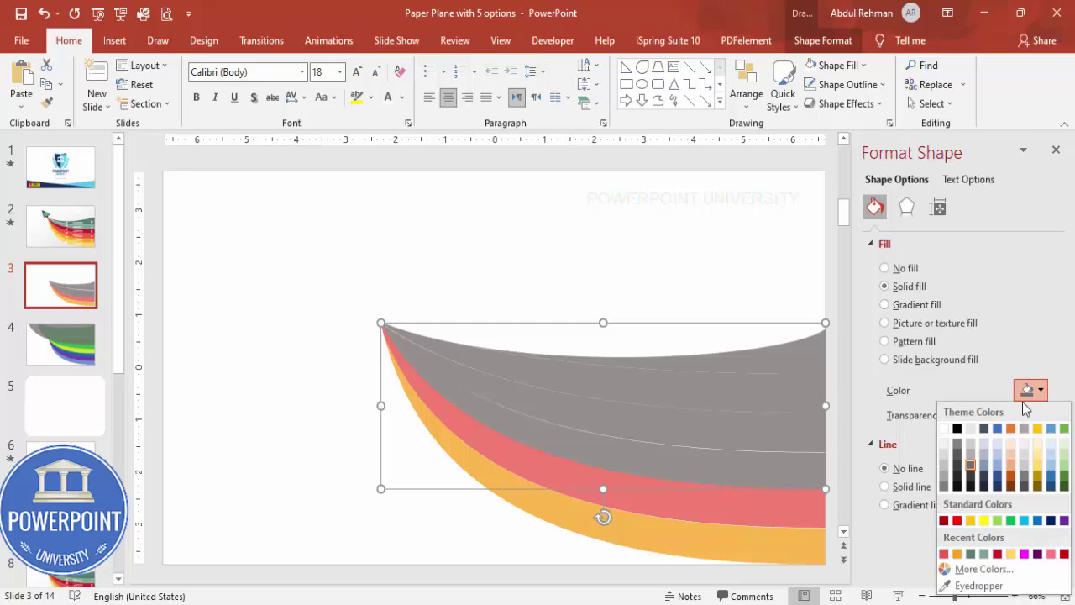
left_click(998, 553)
Step: Fill the upper three bands sage green, magenta and purple
left_click(740, 435)
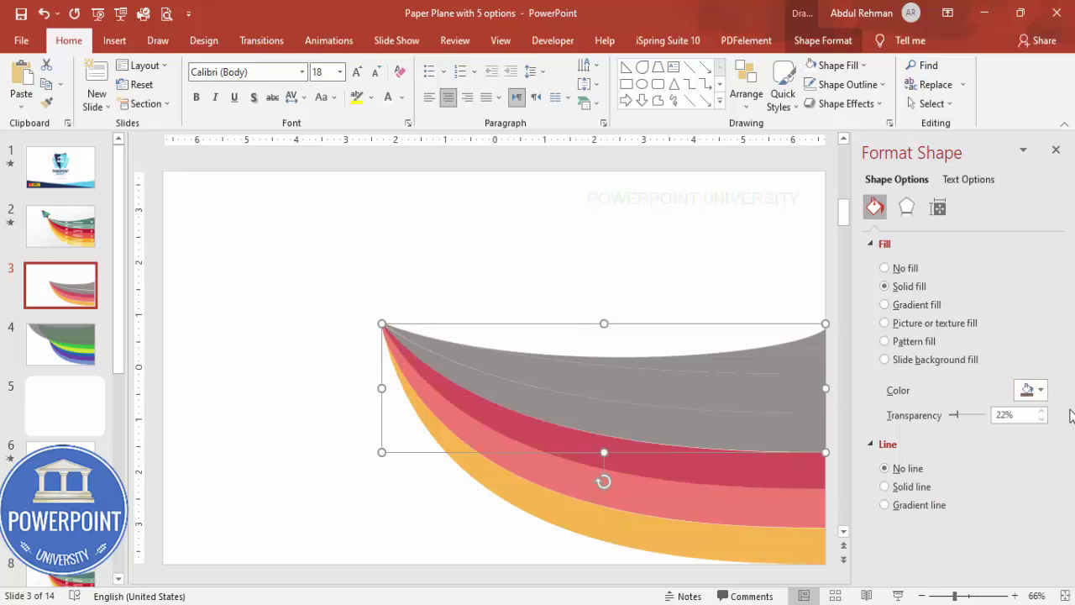
left_click(1035, 390)
left_click(998, 553)
left_click(807, 403)
left_click(1029, 391)
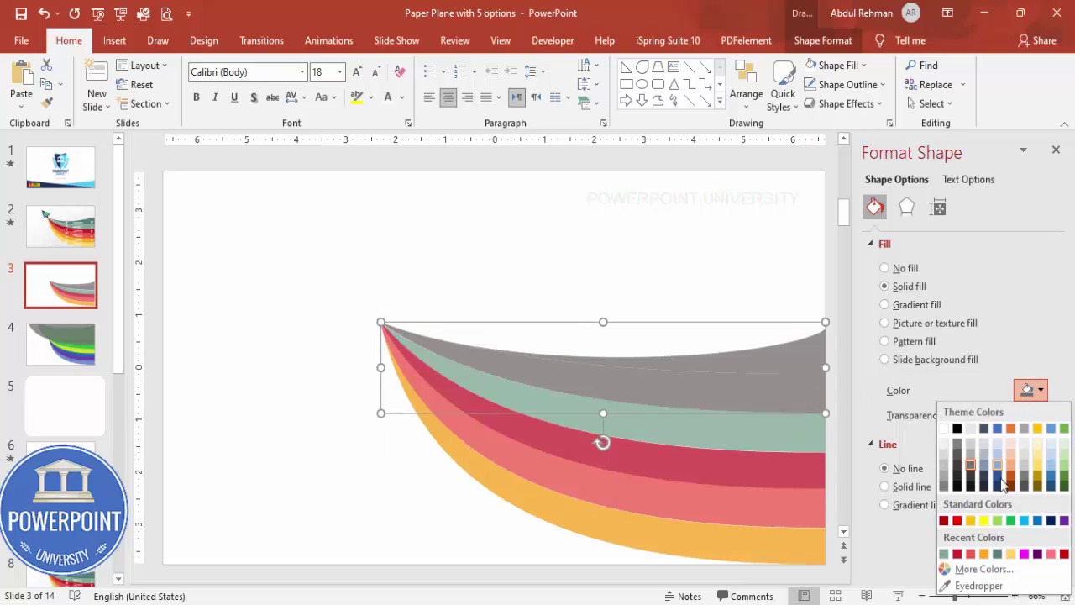
left_click(1025, 555)
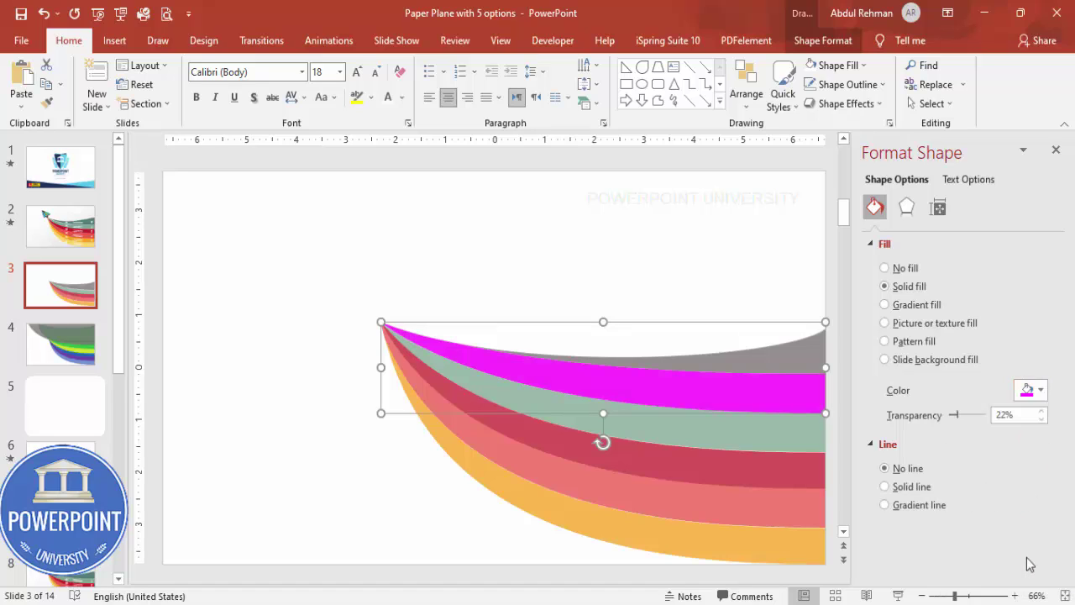
left_click(791, 364)
left_click(1027, 392)
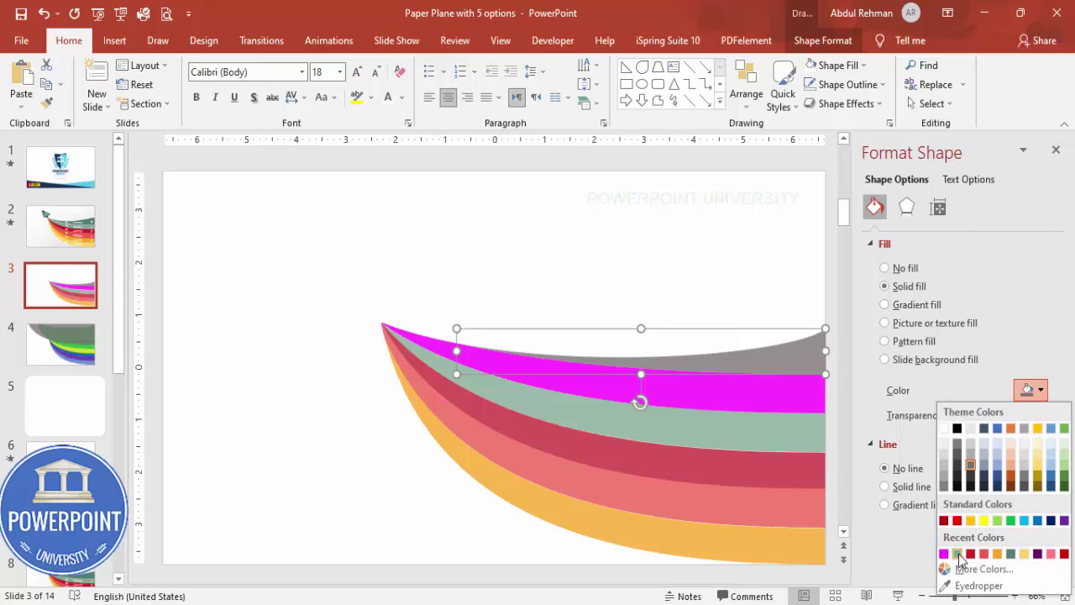
left_click(1038, 554)
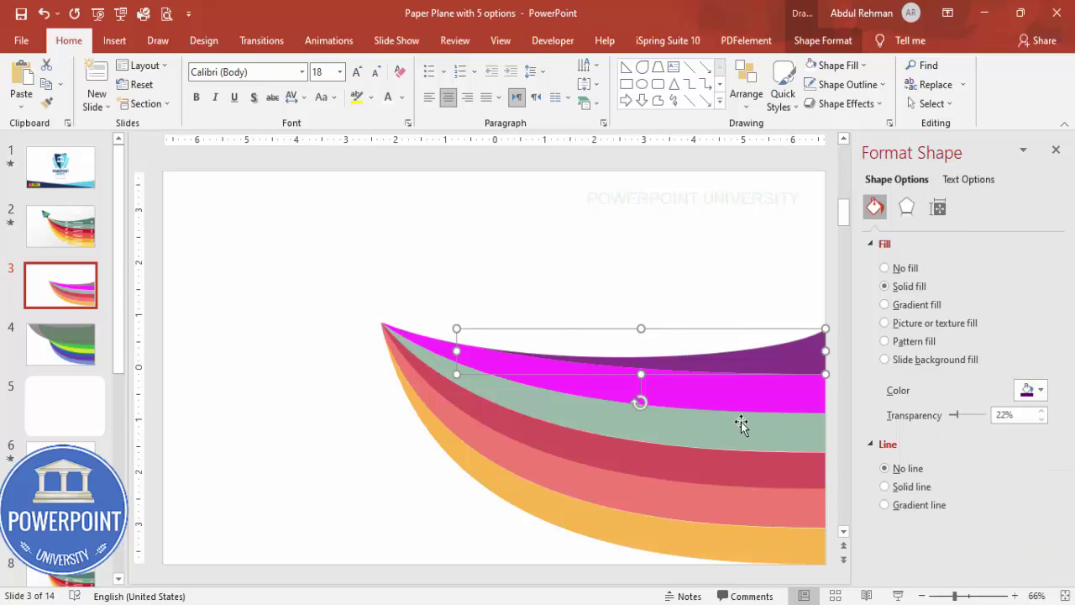
Step: Set the fill transparency of all six coloured bands to 0%
left_click(434, 269)
left_click_drag(332, 269, 838, 579)
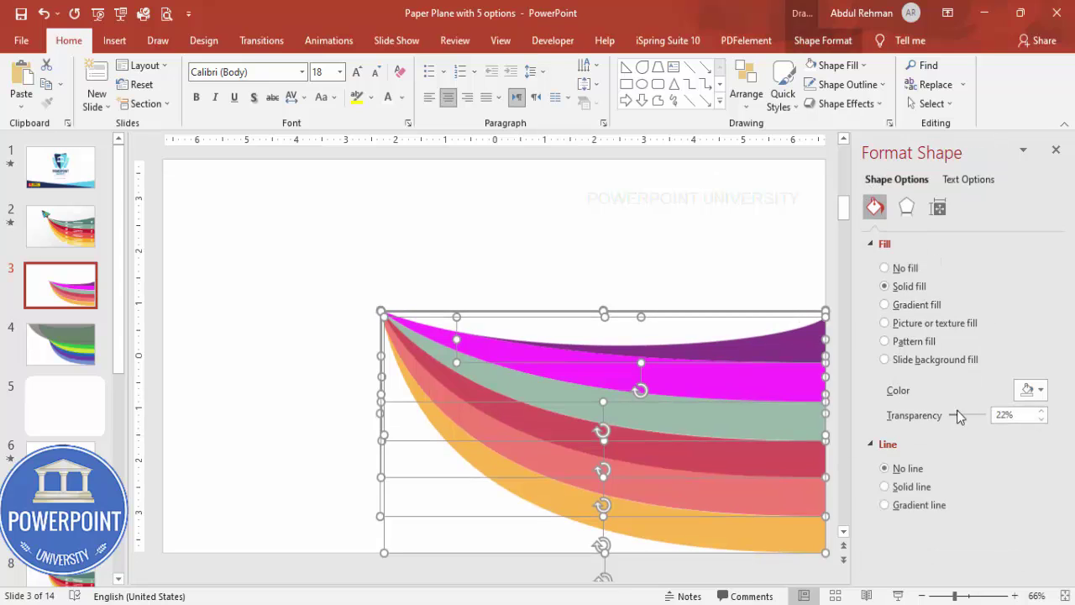
left_click_drag(958, 424, 942, 417)
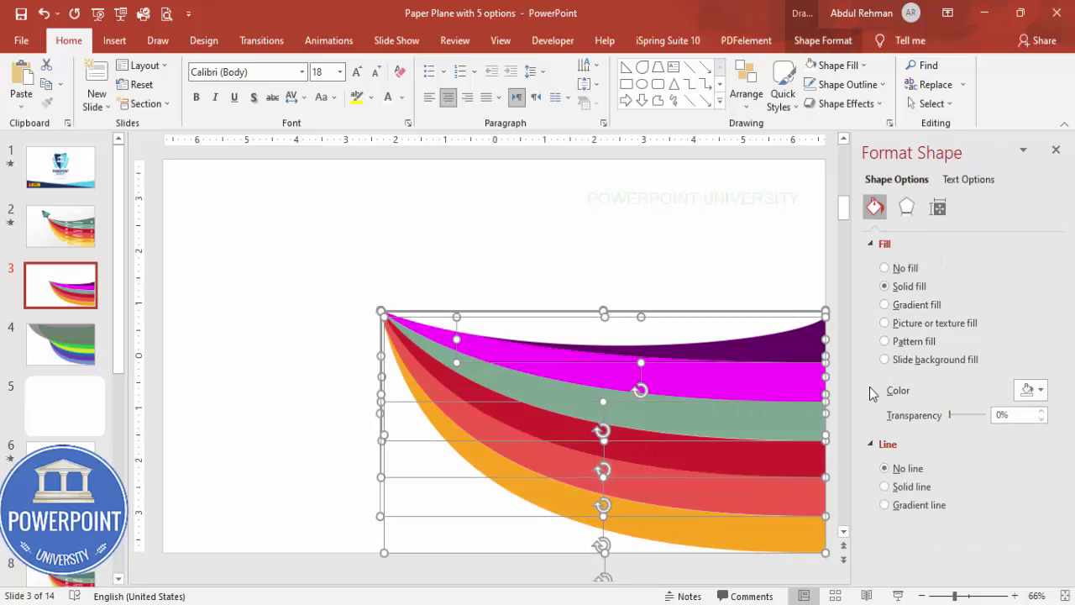
left_click(651, 245)
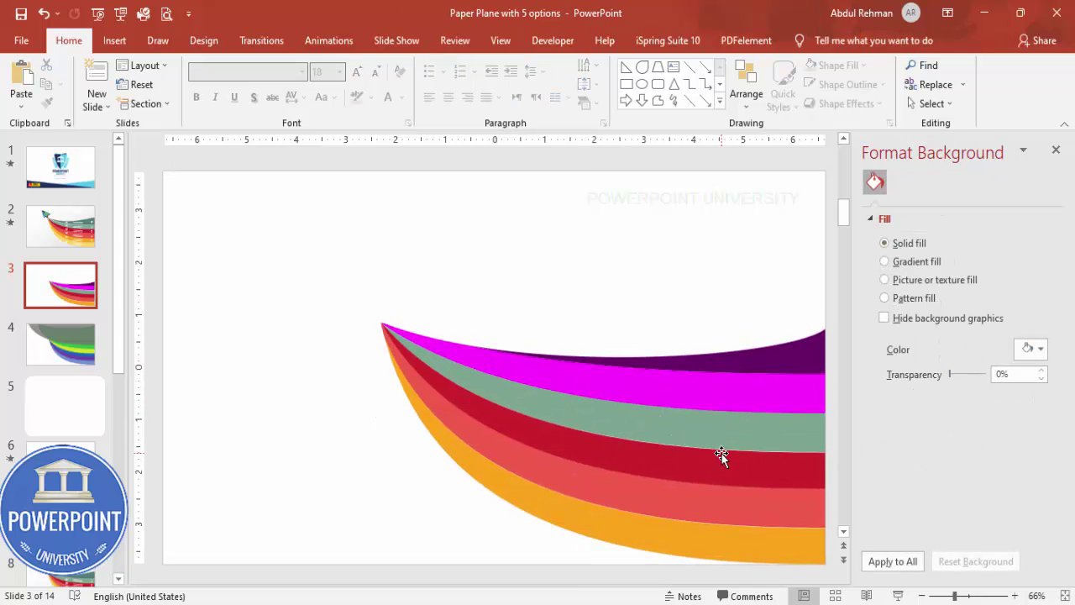
Step: Try a darker grey-teal on the sage green band, then undo it
left_click(786, 425)
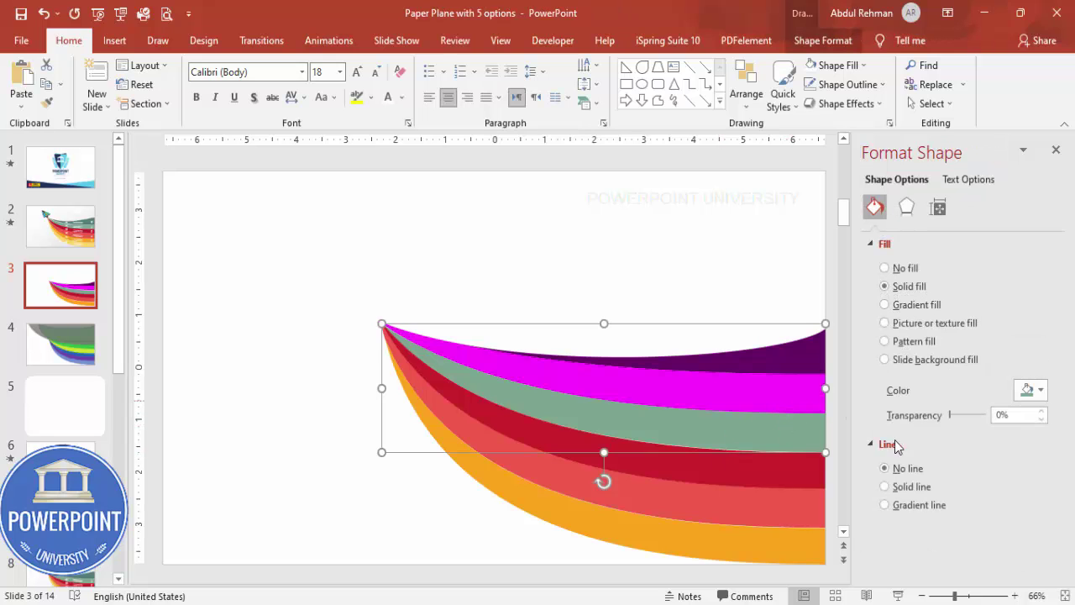
left_click(1038, 391)
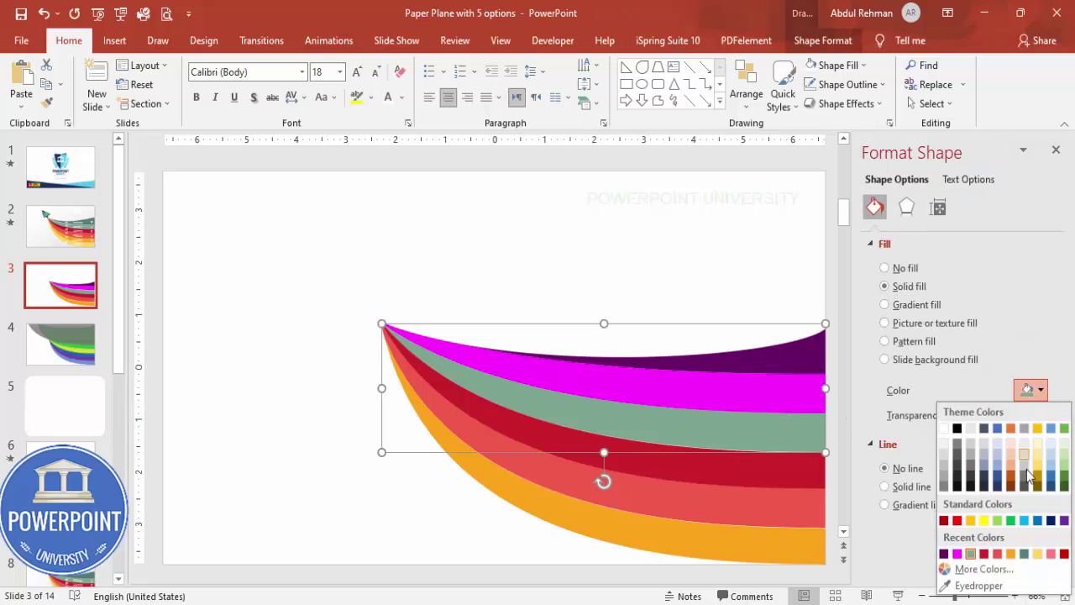
left_click(1022, 554)
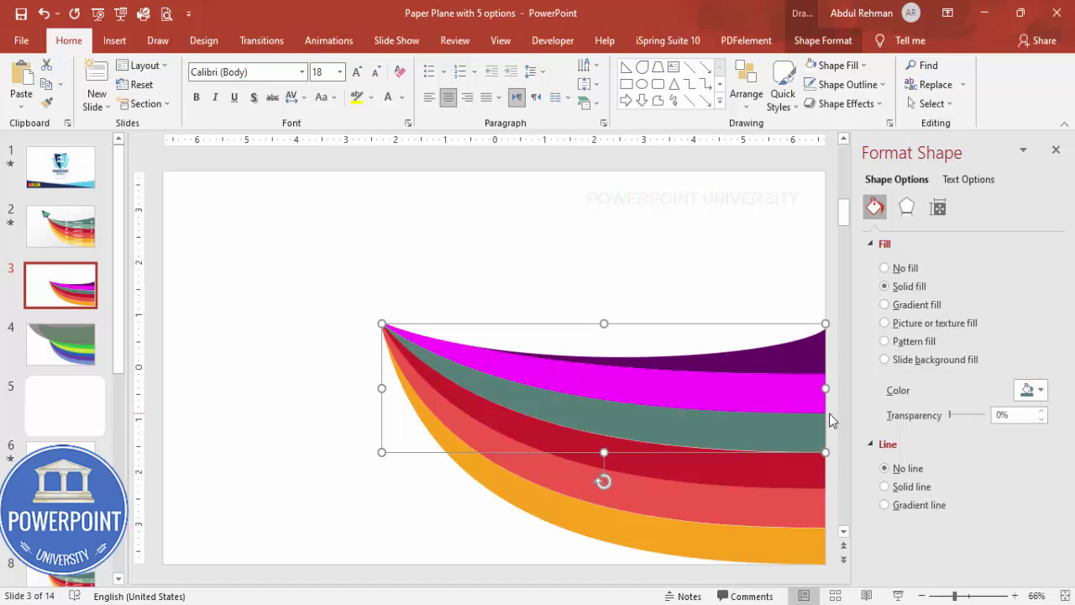
key("ctrl+z")
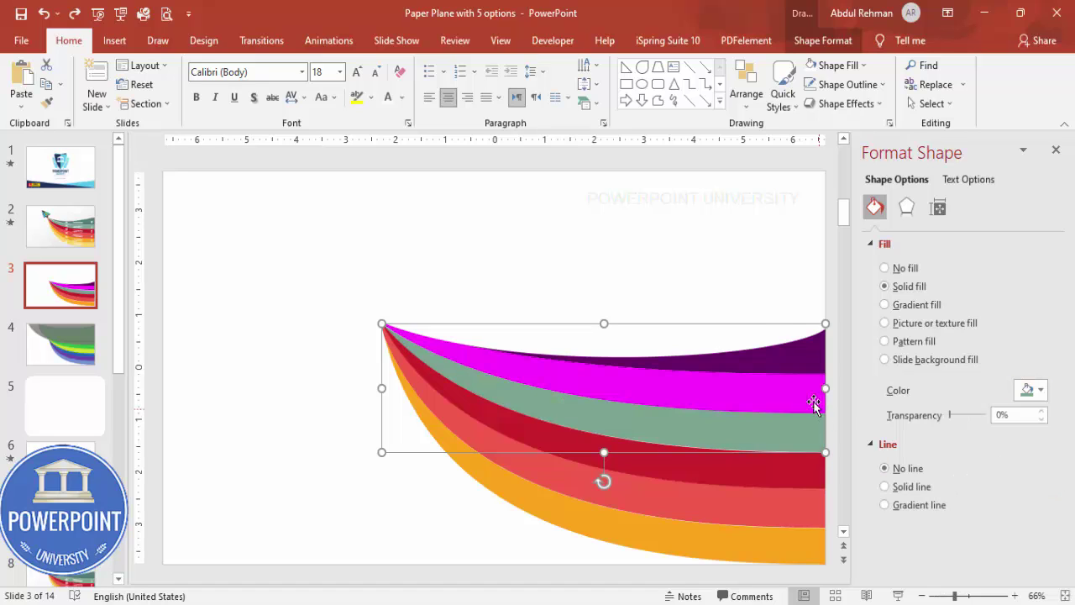
left_click(659, 311)
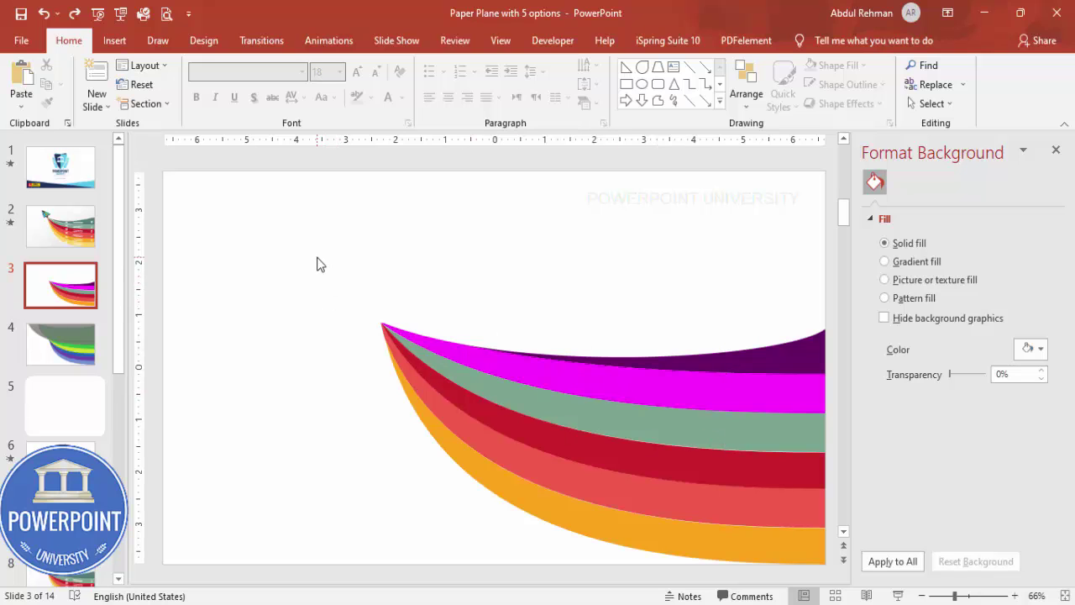
Step: Group the six bands, stretch them leftward and upward, then ungroup them again
left_click_drag(317, 265, 839, 571)
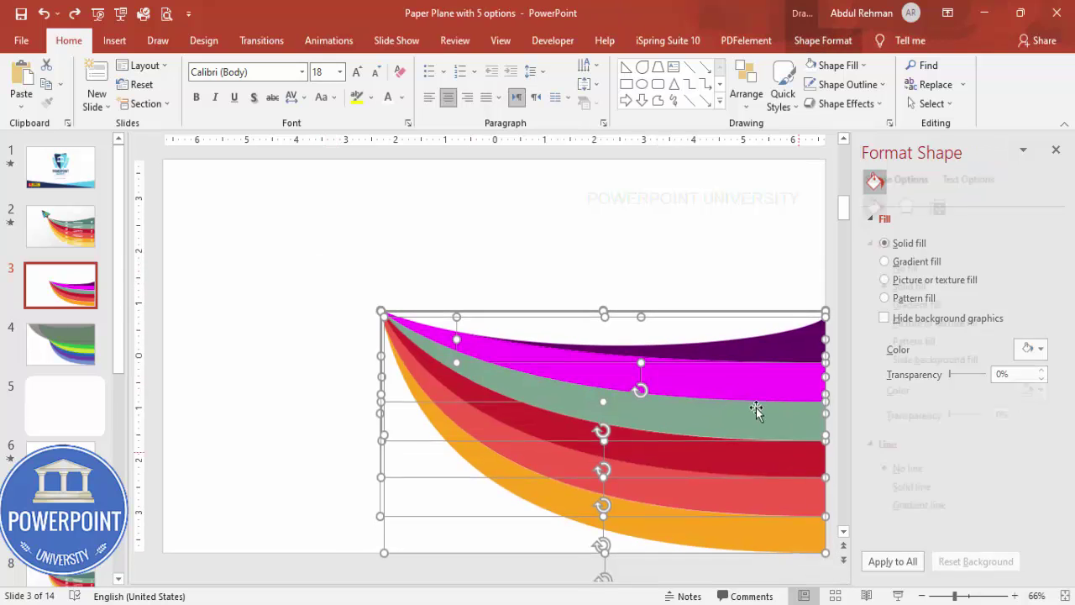
key("ctrl+g")
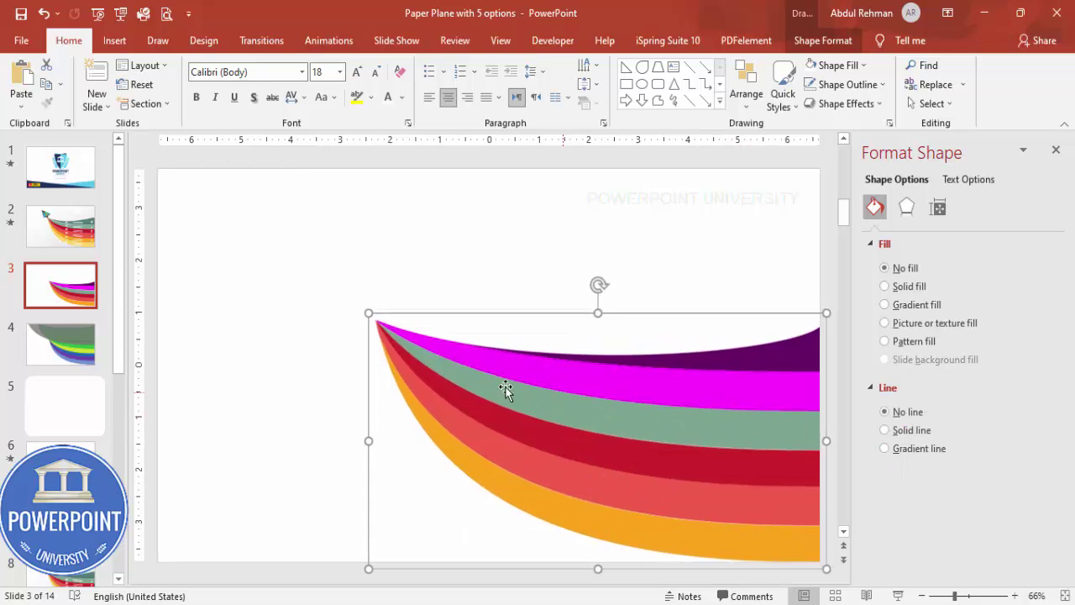
left_click_drag(370, 442, 334, 435)
mouse_move(578, 314)
left_mouse_down()
mouse_move(578, 293)
mouse_move(576, 312)
left_mouse_up()
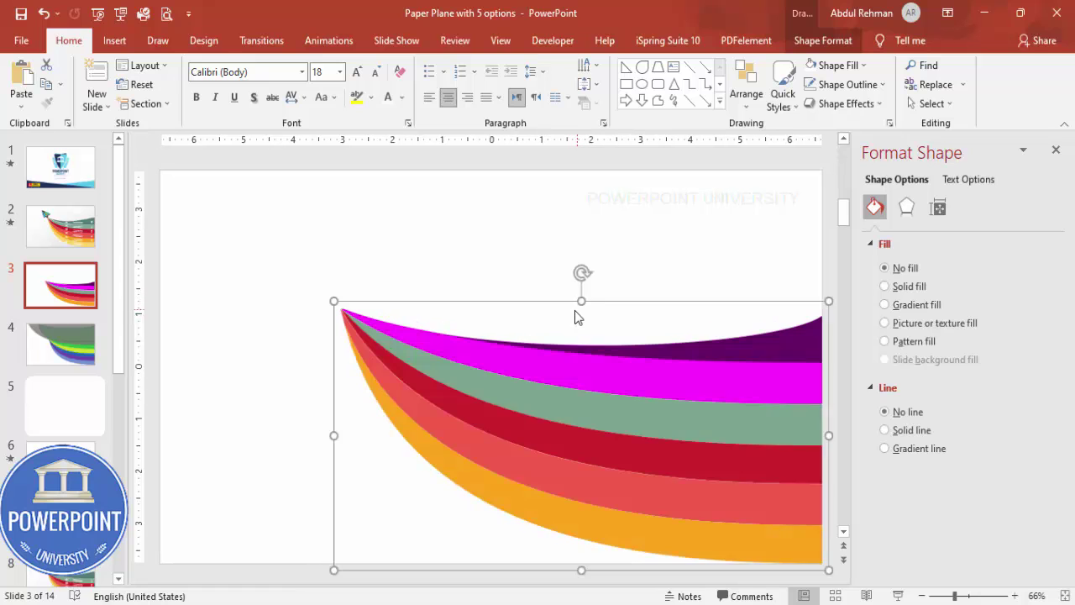
right_click(583, 377)
mouse_move(638, 199)
left_click(729, 244)
left_click(656, 249)
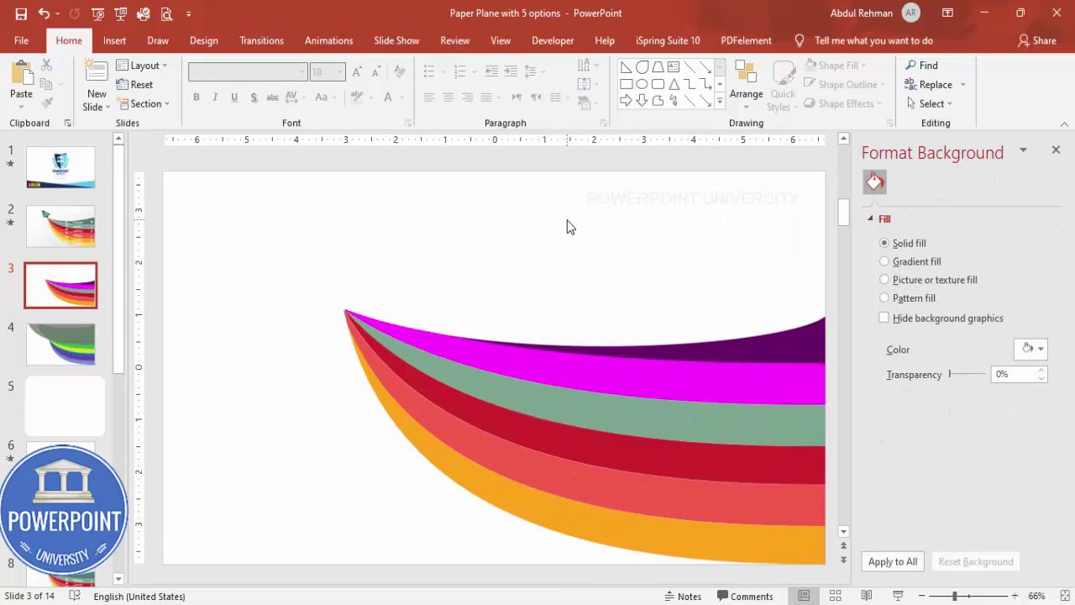
left_click(113, 40)
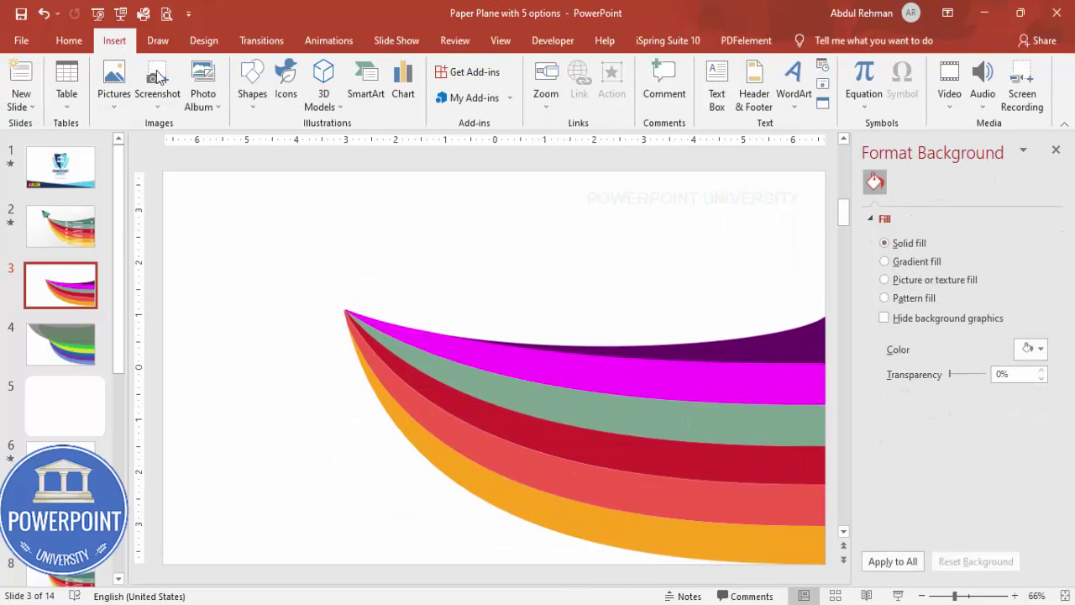
Step: Insert the paper-plane icon from the Icons library's Communication category
left_click(287, 82)
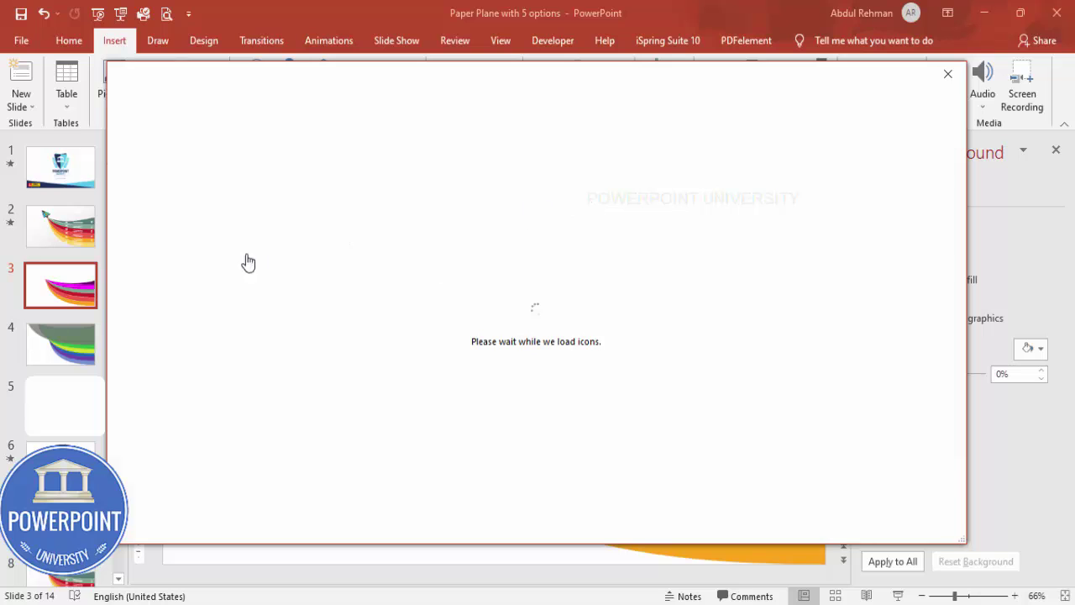
scroll(256, 289, "down", 3)
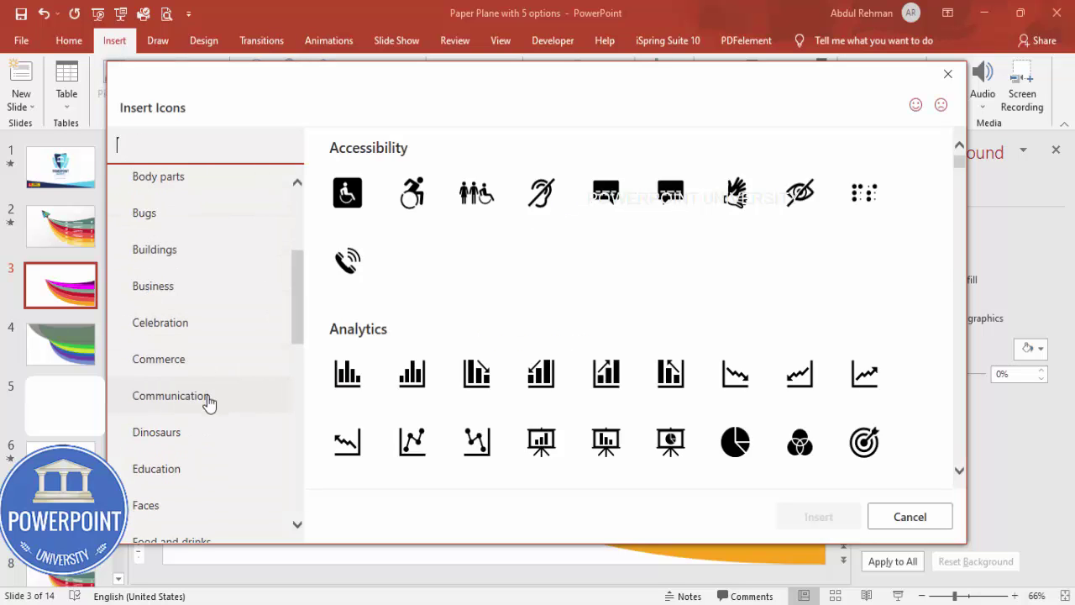
left_click(208, 404)
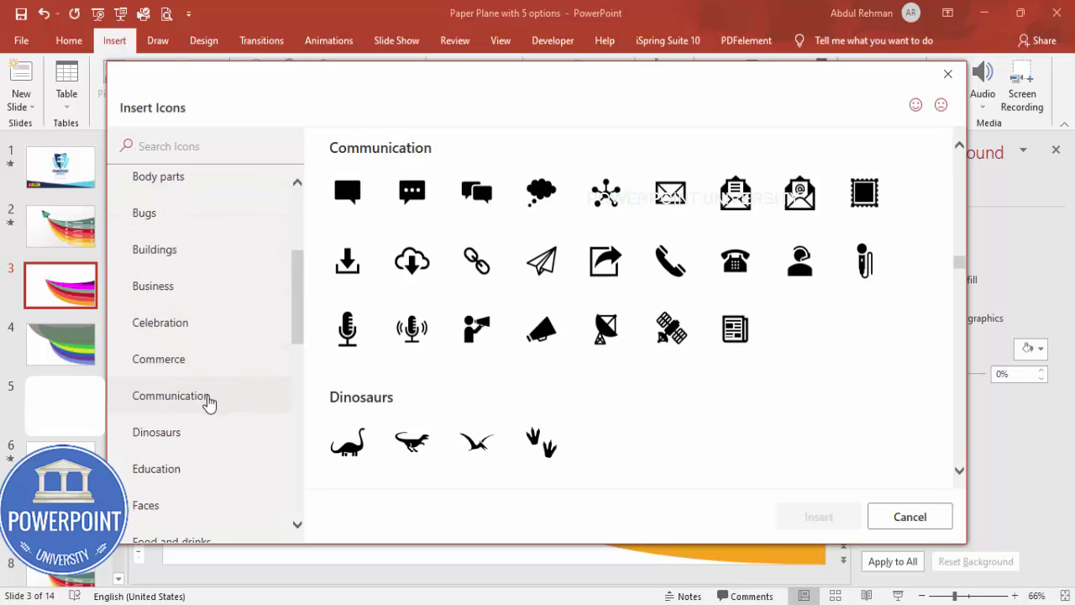
left_click(544, 262)
left_click(826, 521)
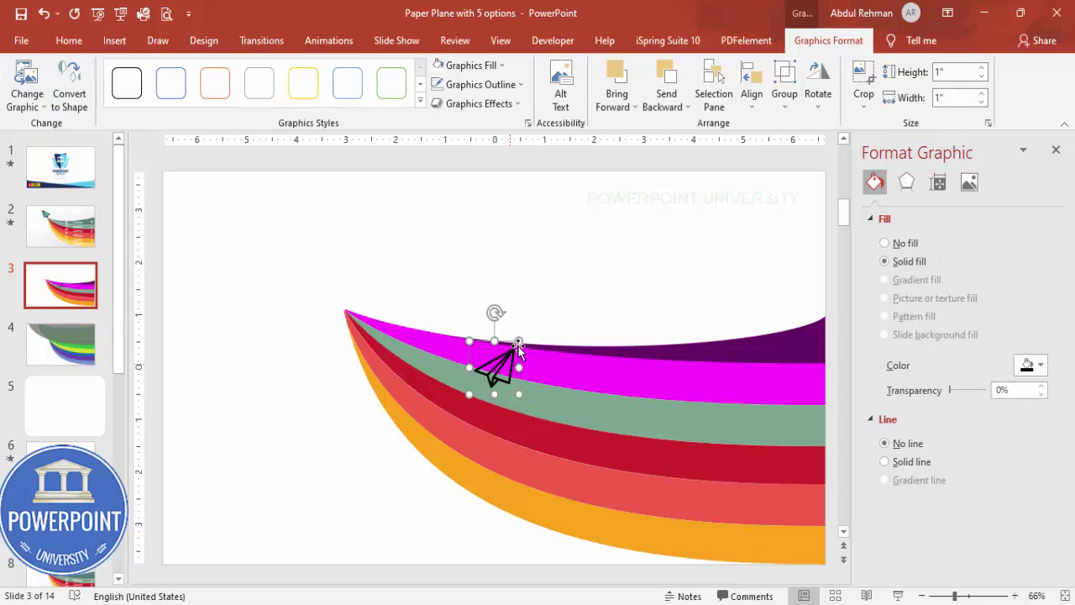
Step: Flip the paper plane horizontally, enlarge it to 2.18 inches, and seat it on the bands' tip
left_click_drag(520, 338, 558, 299)
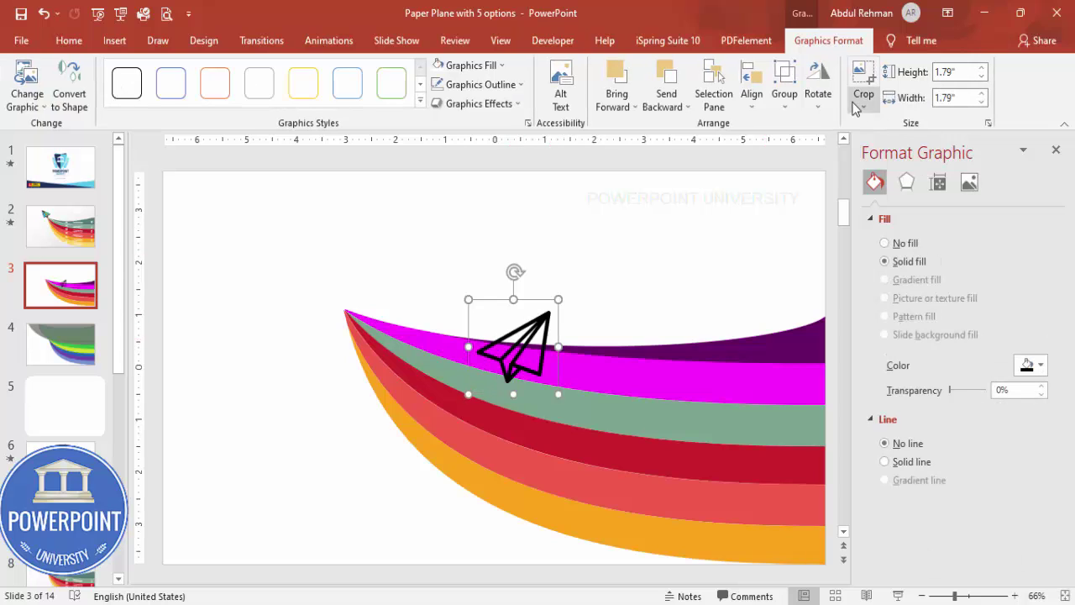
left_click(820, 112)
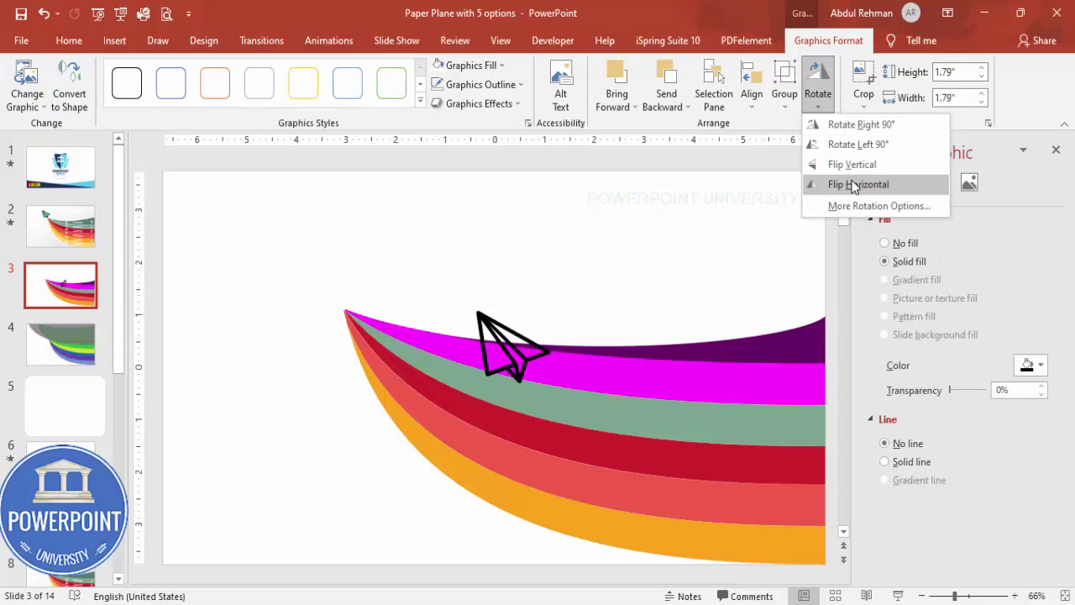
left_click(849, 182)
left_click_drag(506, 346, 328, 267)
left_click_drag(381, 230, 401, 200)
left_click_drag(360, 246, 335, 263)
key("Right")
key("Right")
key("Right")
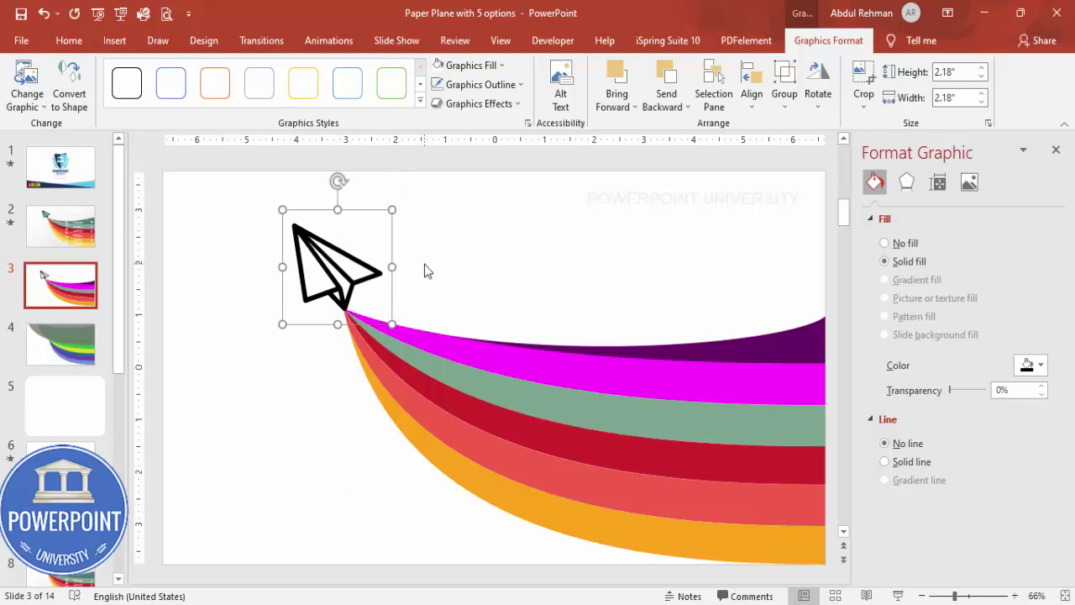
left_click(439, 270)
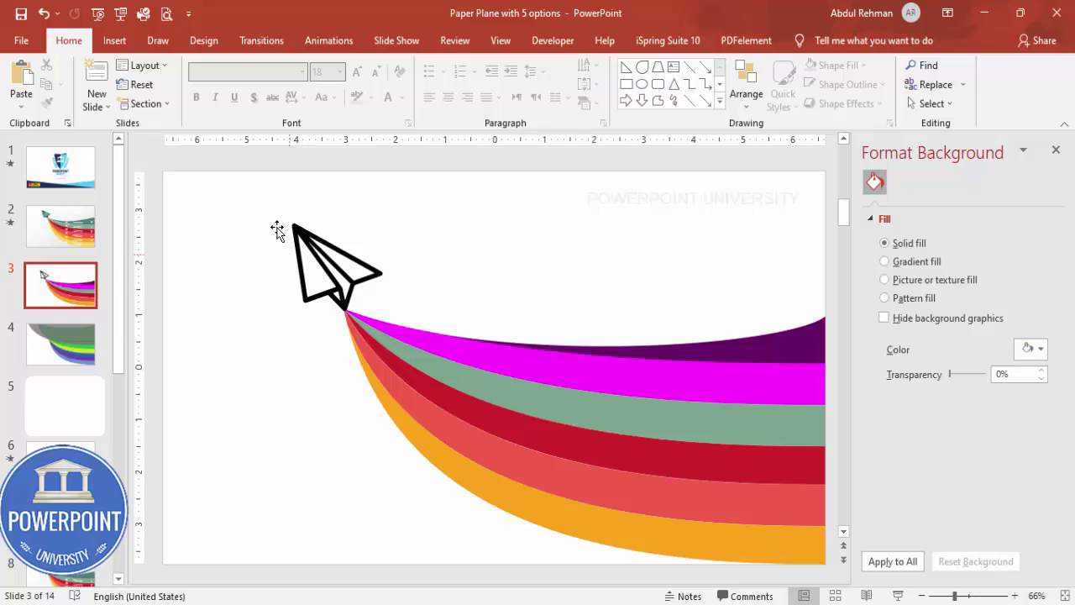
Step: Trace a freeform over the plane's left wing with no outline and a green fill
left_click(114, 40)
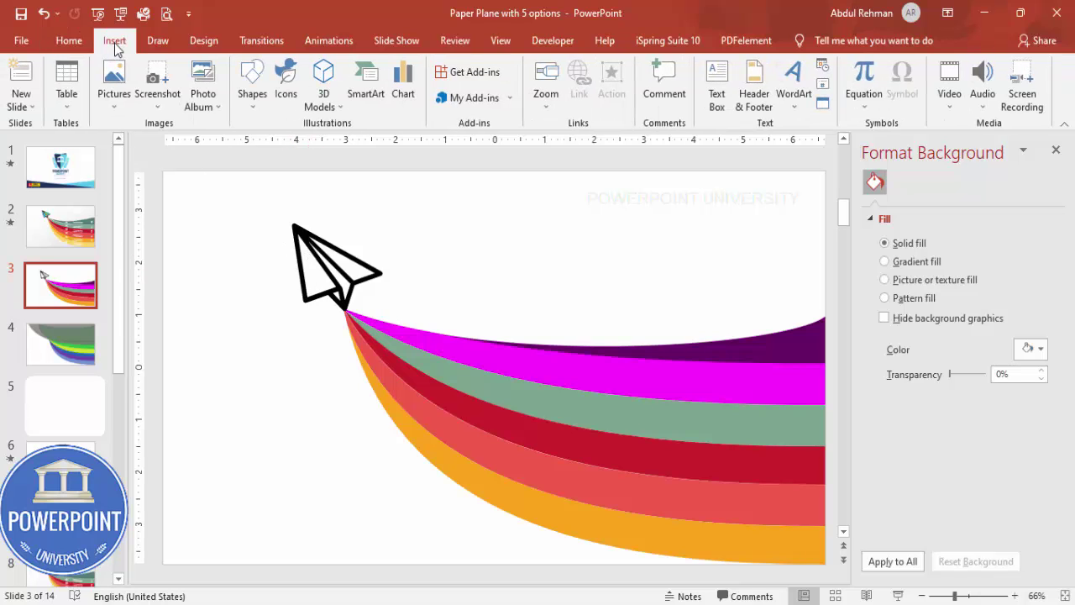
left_click(252, 97)
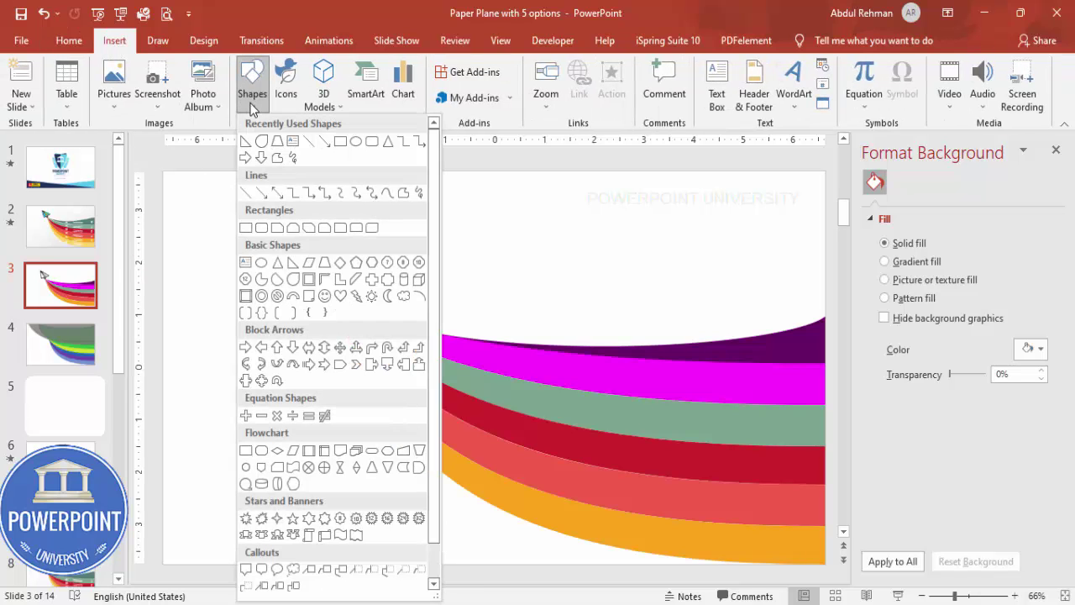
left_click(405, 194)
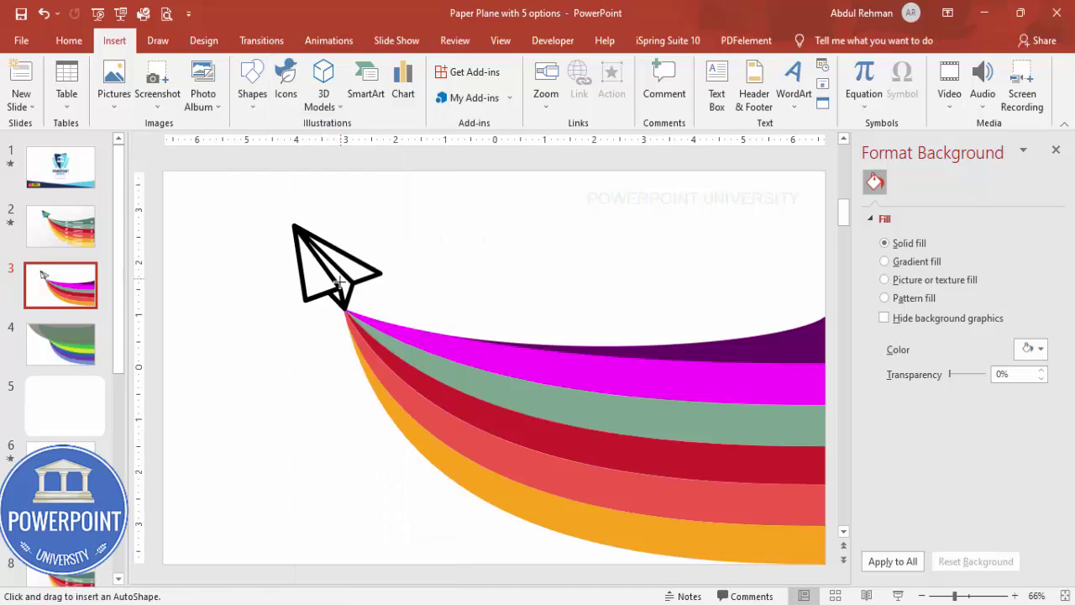
left_click(307, 286)
left_click(294, 241)
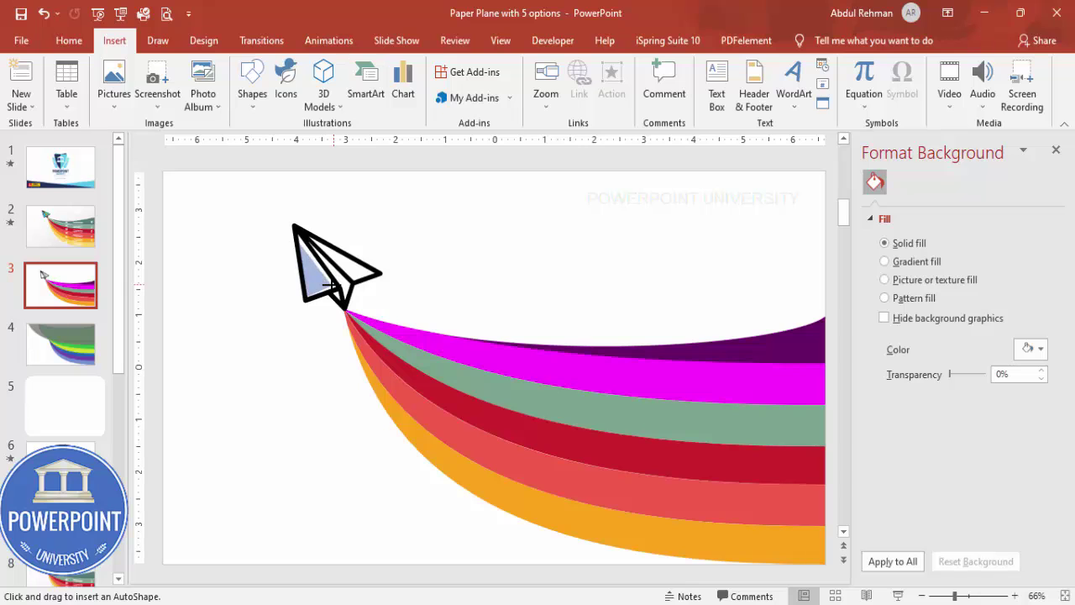
double_click(330, 286)
left_click(412, 84)
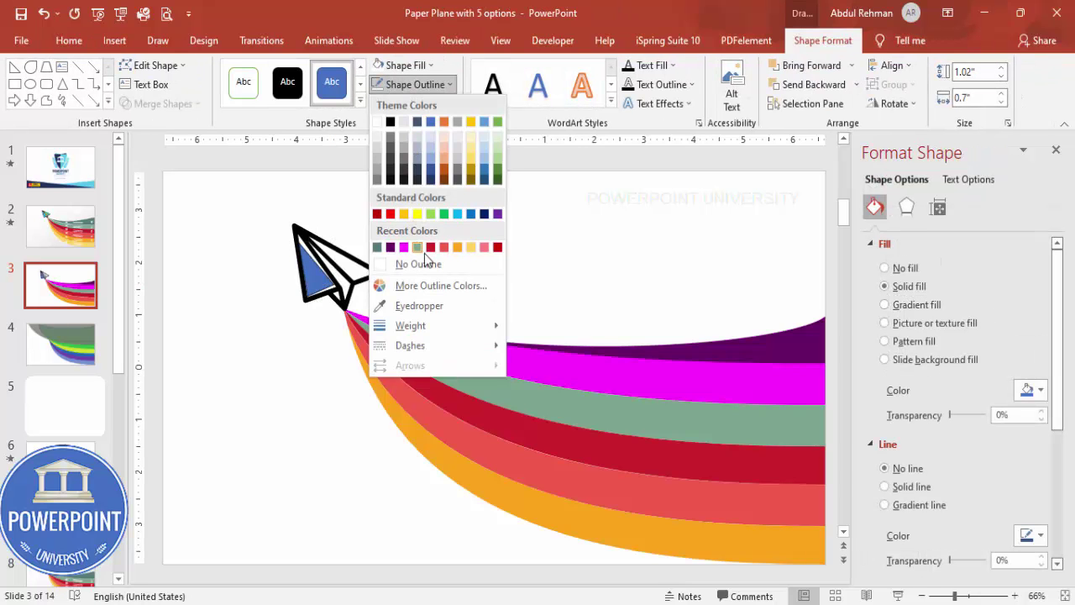
left_click(423, 262)
left_click(407, 66)
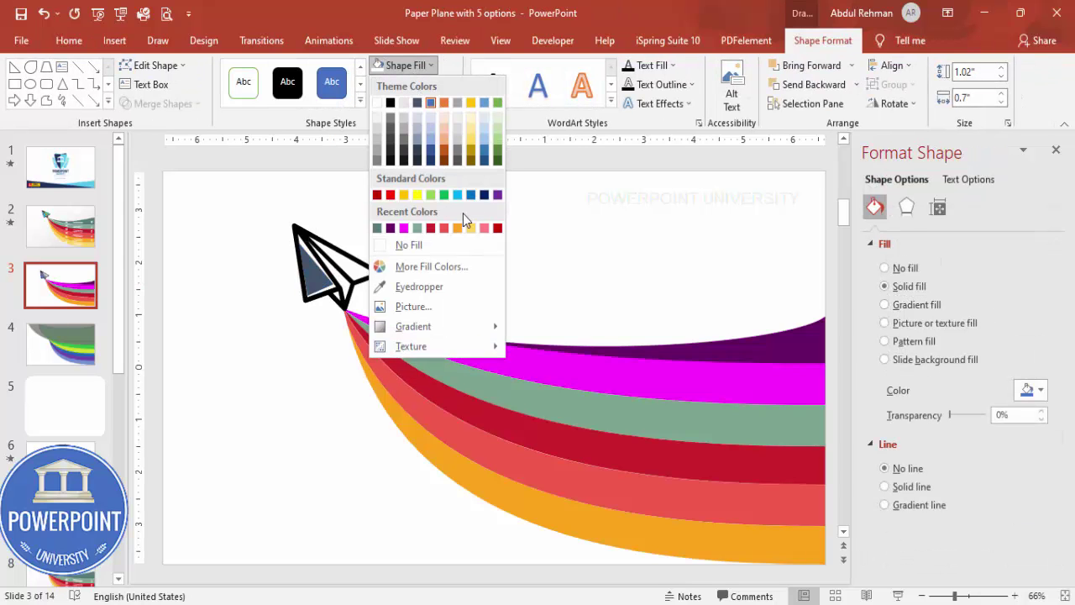
left_click(444, 195)
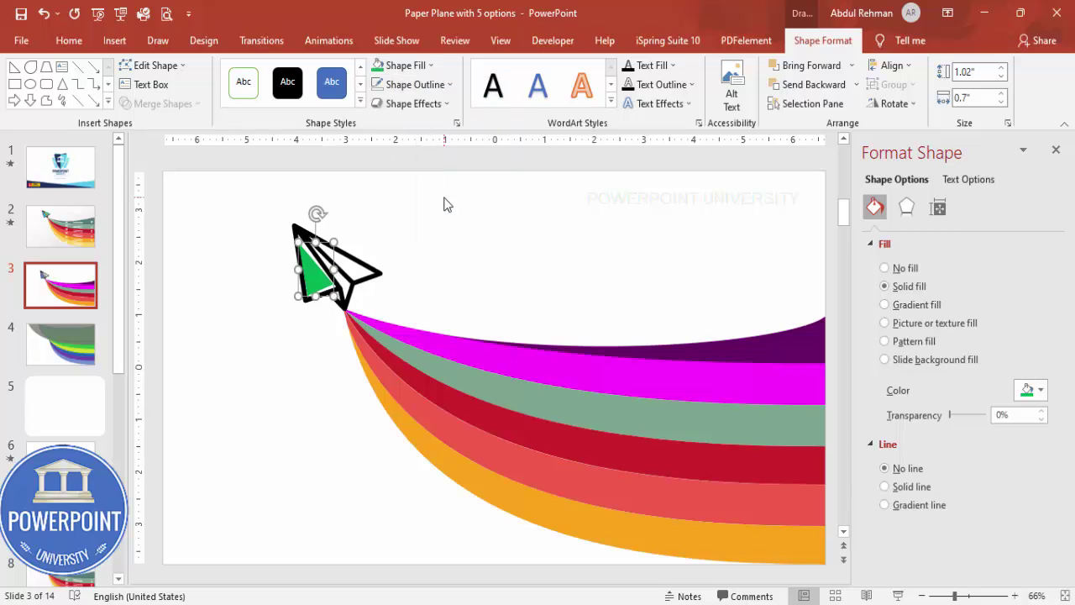
left_click(476, 272)
Step: Trace a freeform triangle over the upper-right wing and fill it blue
left_click(114, 40)
left_click(252, 88)
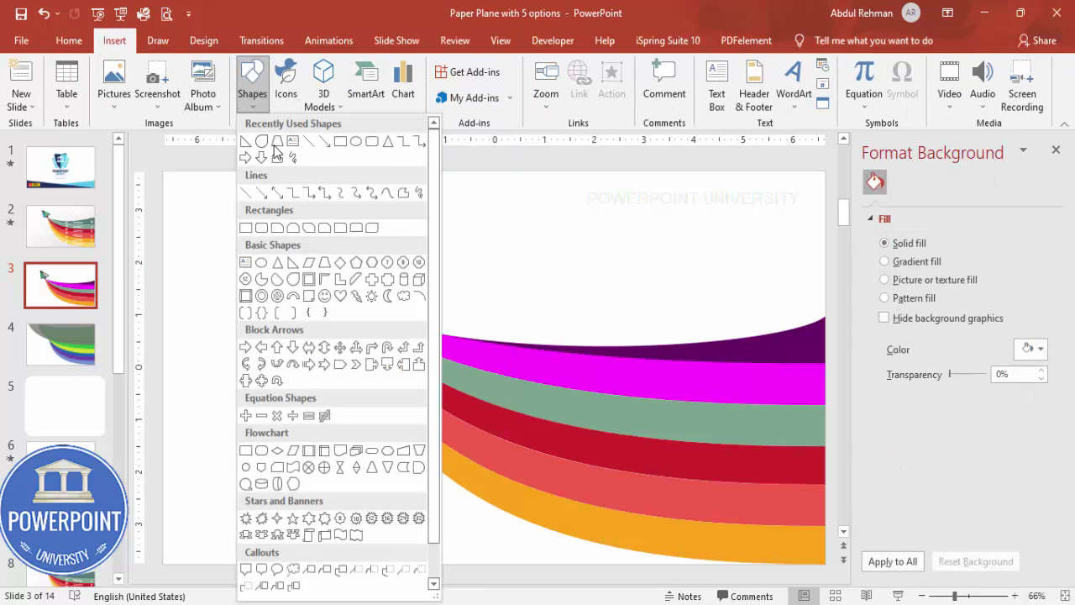
left_click(403, 195)
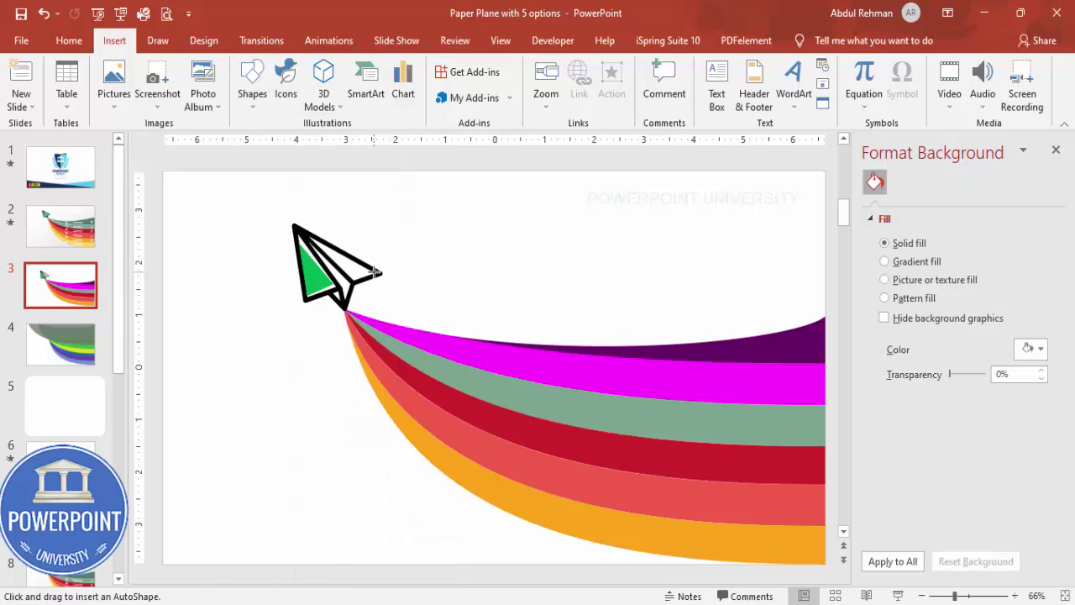
left_click(356, 275)
left_click(319, 245)
double_click(370, 270)
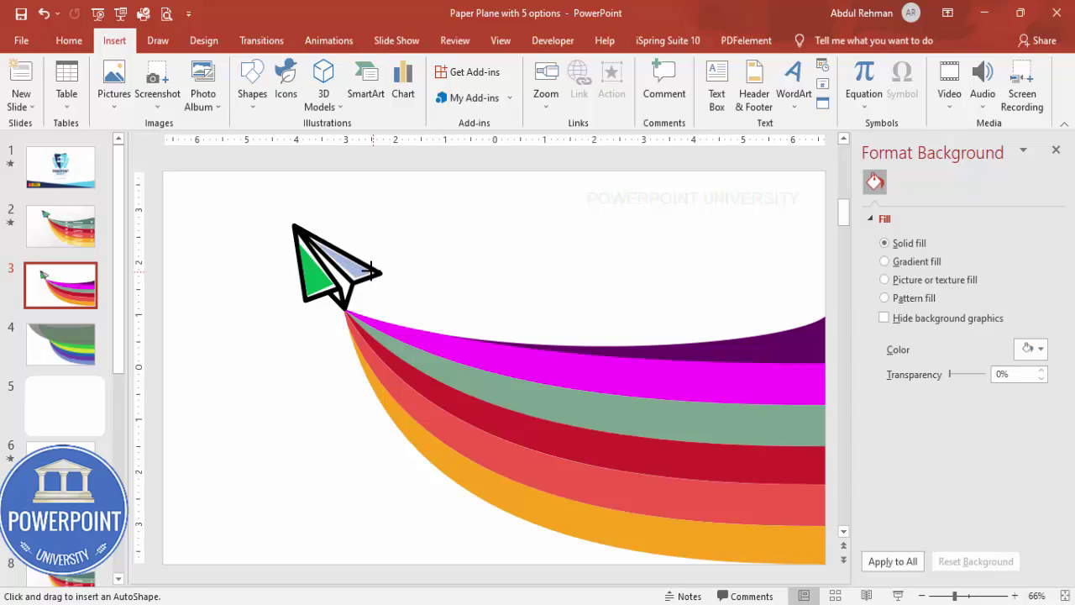
left_click(377, 69)
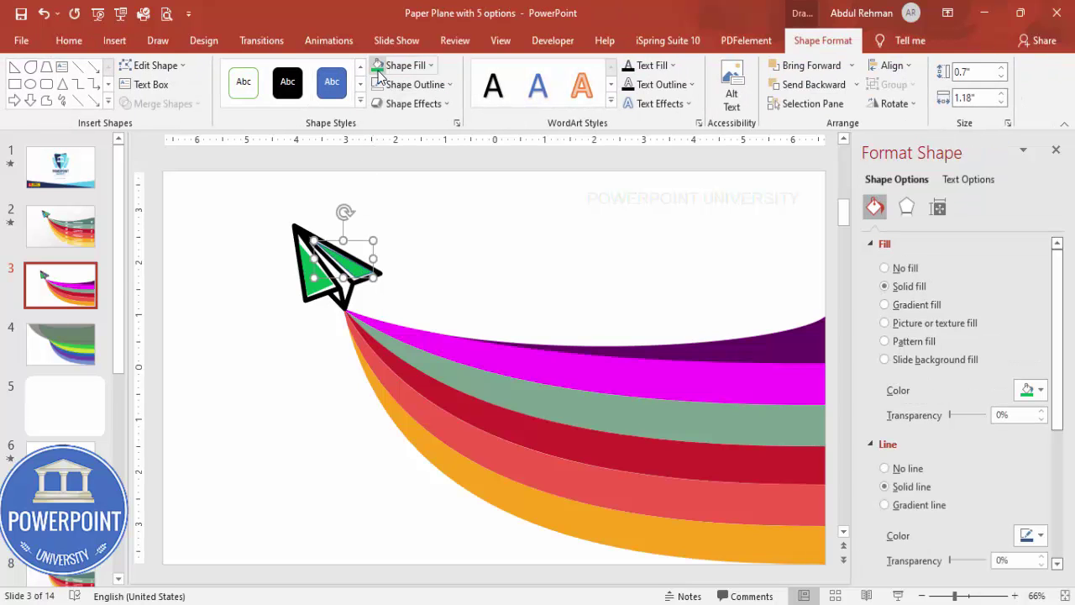
left_click(431, 65)
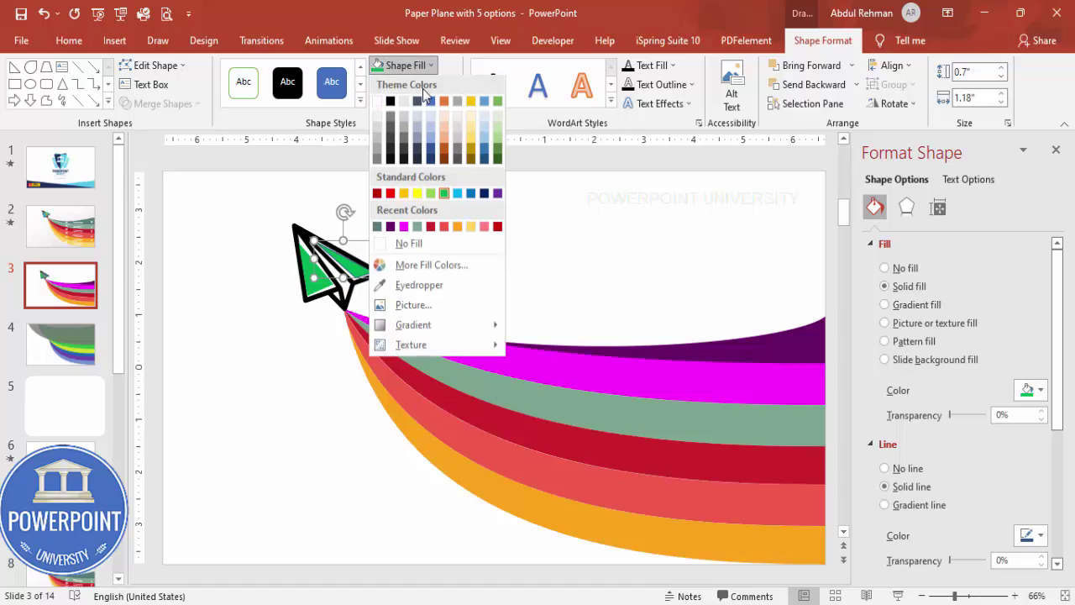
left_click(472, 195)
left_click(271, 159)
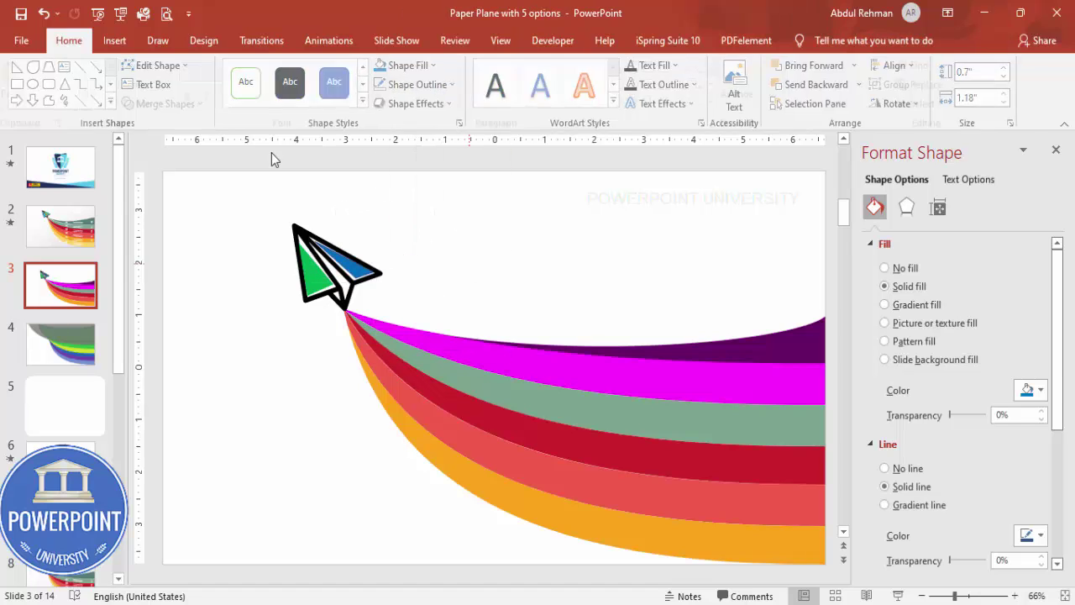
Step: Cover the middle fold with a yellow freeform, then group all the plane's pieces with Ctrl+G
left_click(114, 40)
left_click(259, 104)
left_click(377, 197)
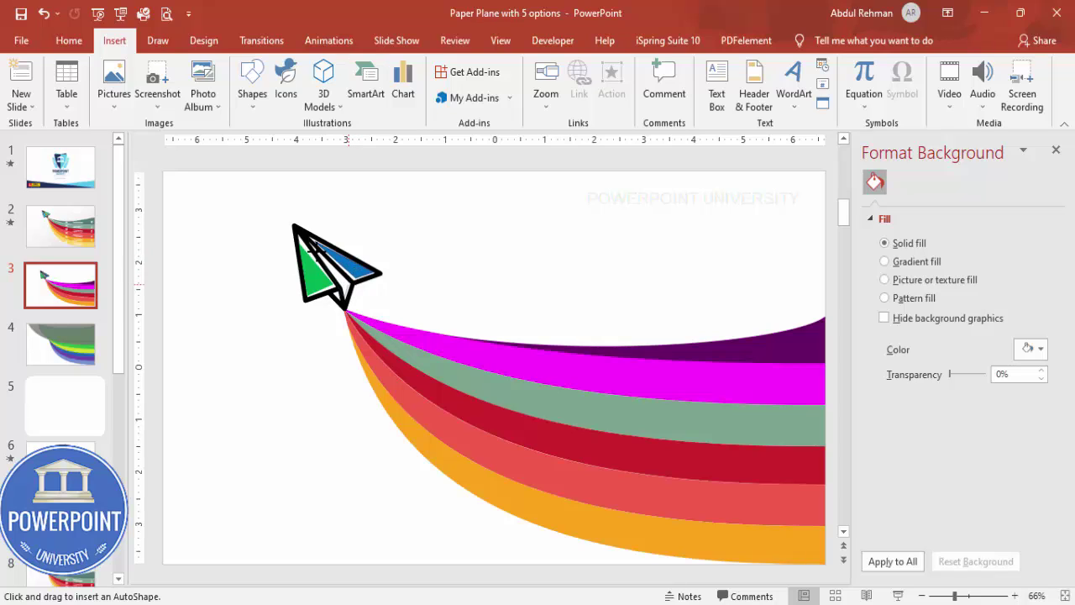
left_click(339, 293)
left_click(348, 275)
left_click(324, 255)
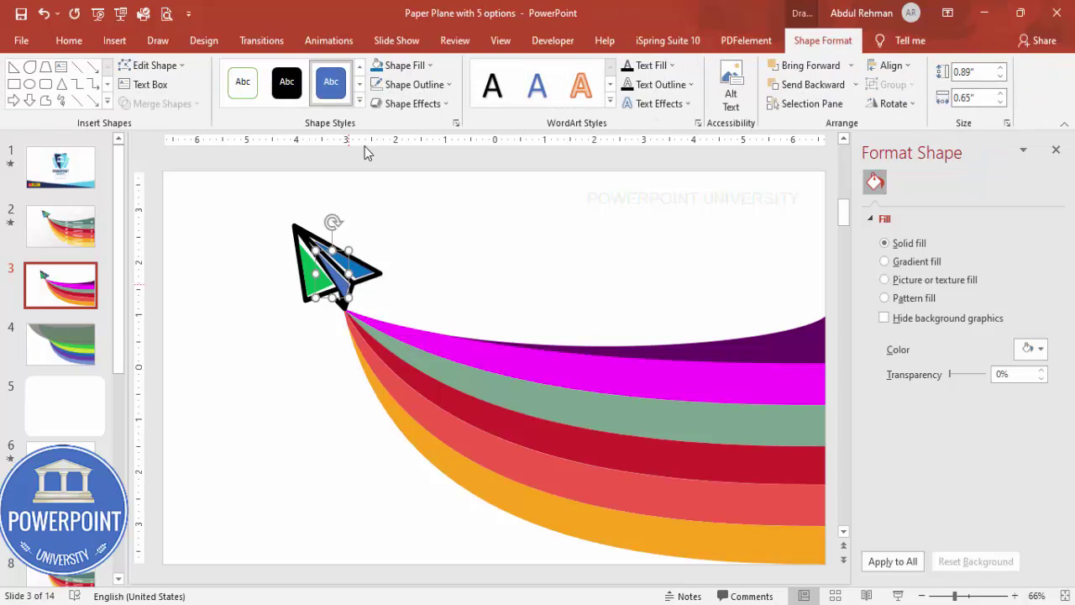
left_click(419, 65)
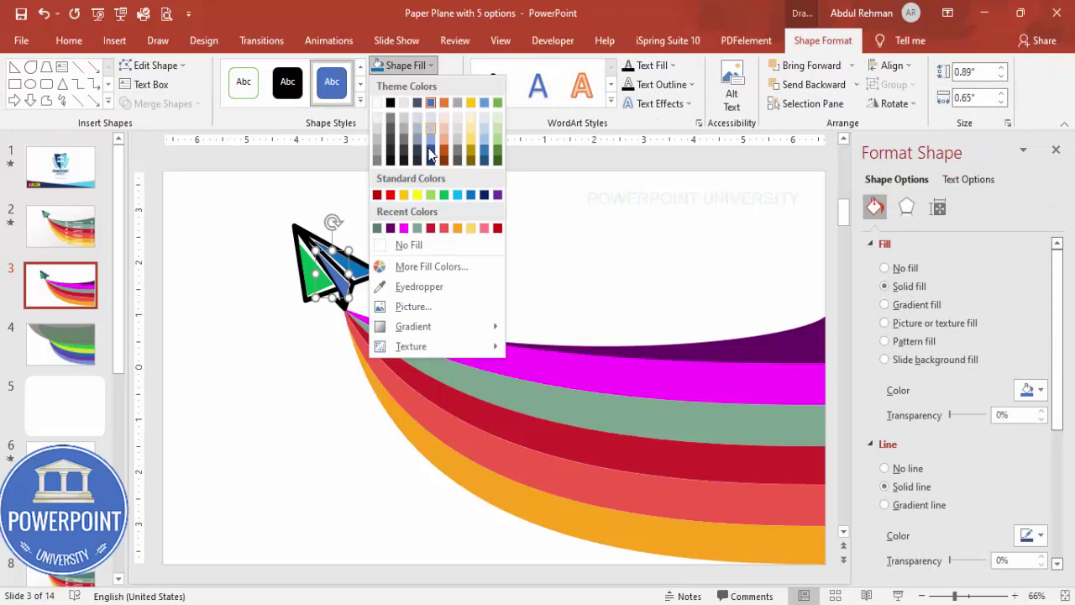
left_click(408, 196)
left_click(225, 211)
left_click_drag(228, 196, 448, 334)
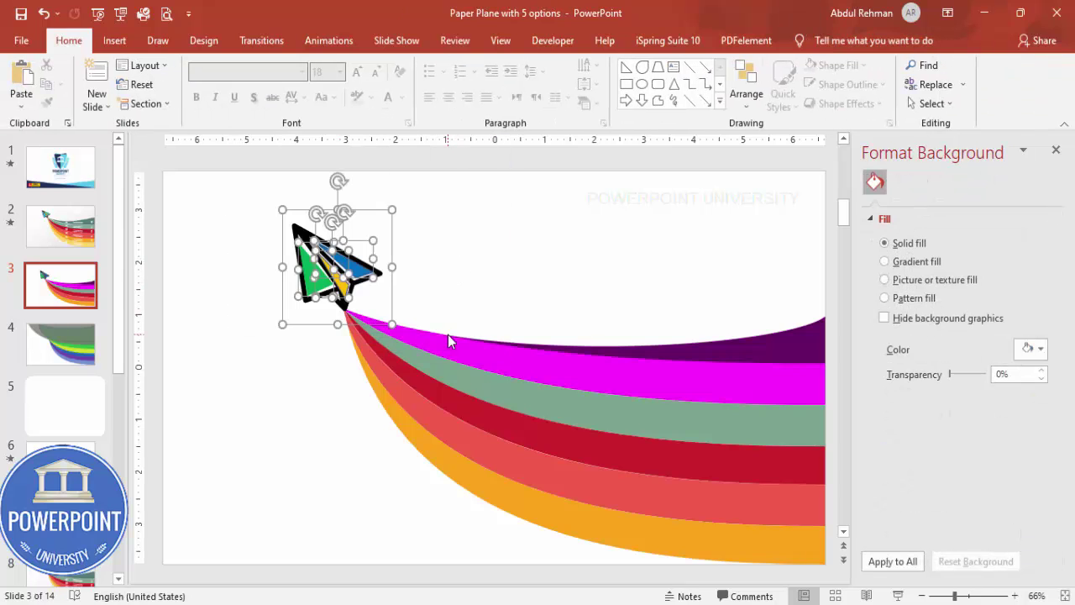
key("ctrl+g")
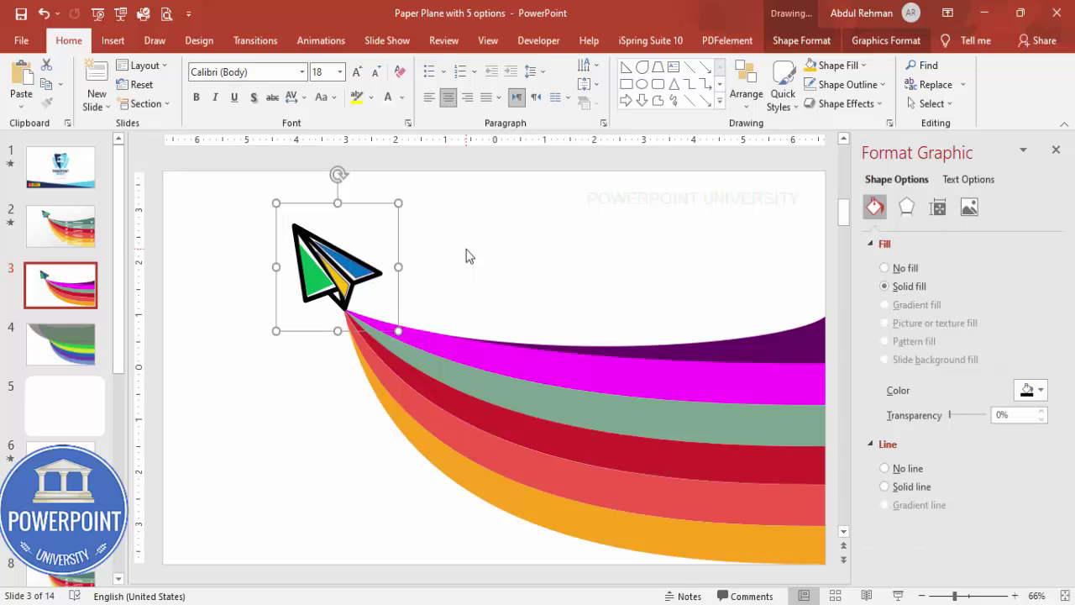